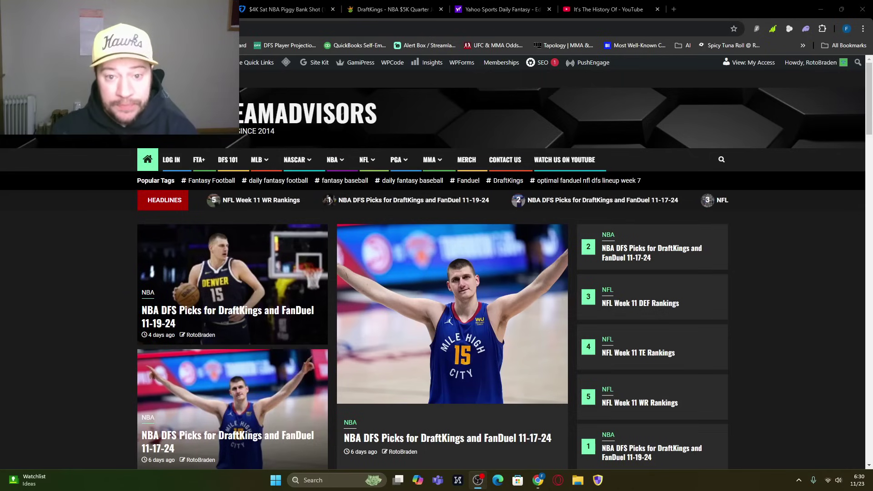
Step: Bring the browser with the FantasyTeamAdvisors homepage to the front
click(644, 180)
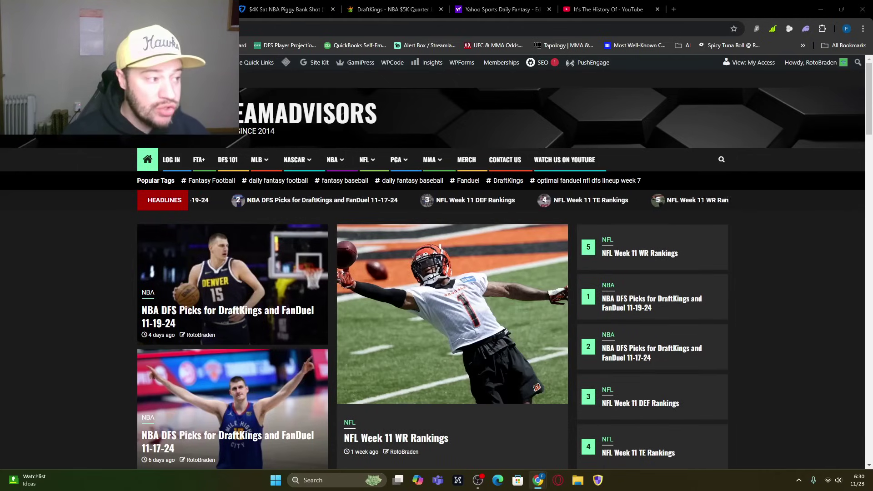
Step: Look through the YouTube Studio comments on the 11/22/24 NBA DFS video, then close that tab
key(alt+Tab)
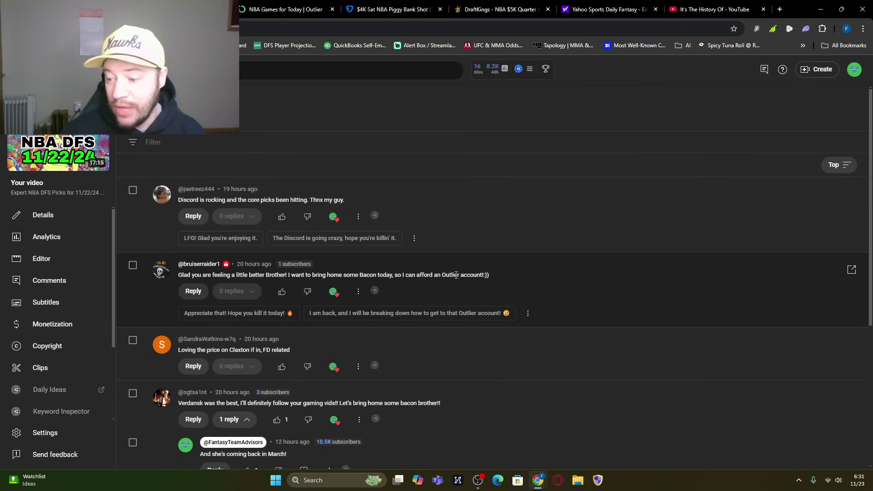
scroll(442, 307, down, 3)
scroll(508, 324, down, 2)
scroll(526, 302, up, 5)
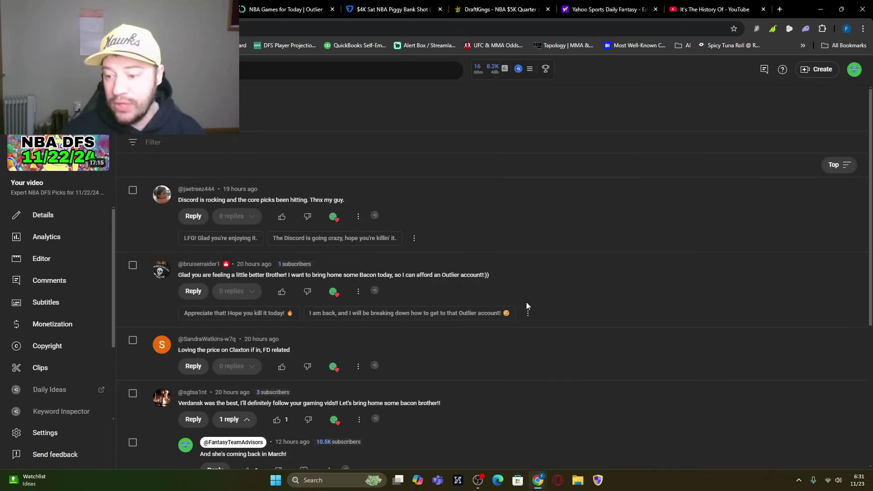
key(ctrl+w)
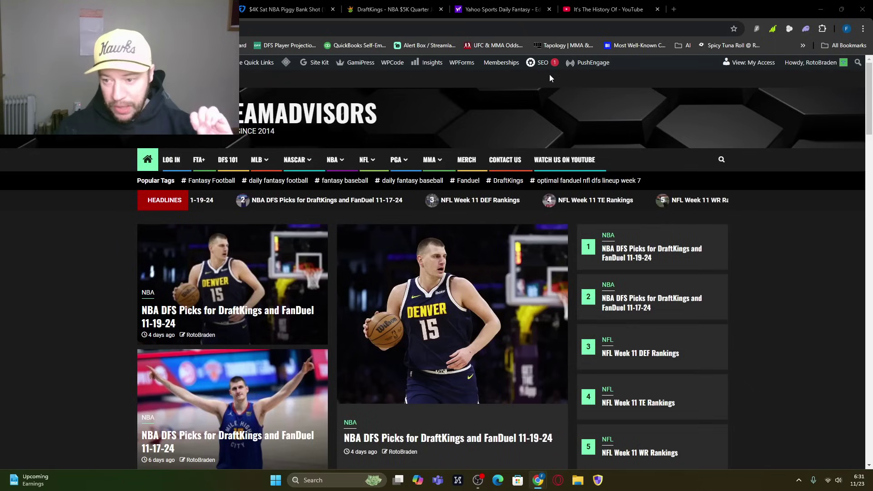
click(584, 7)
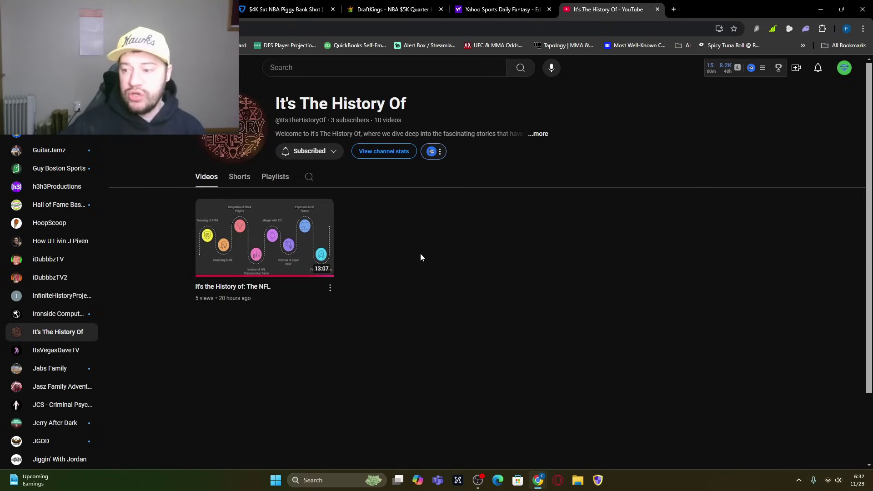
mouse_move(322, 230)
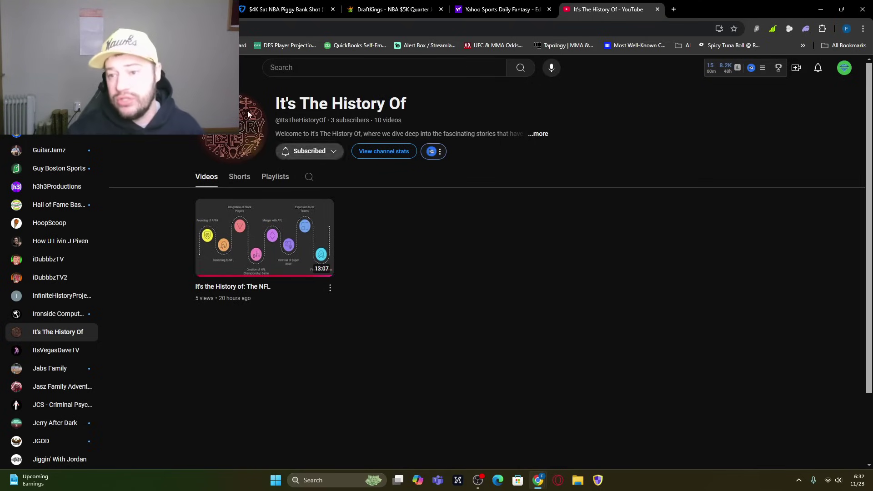
key(ctrl+Tab)
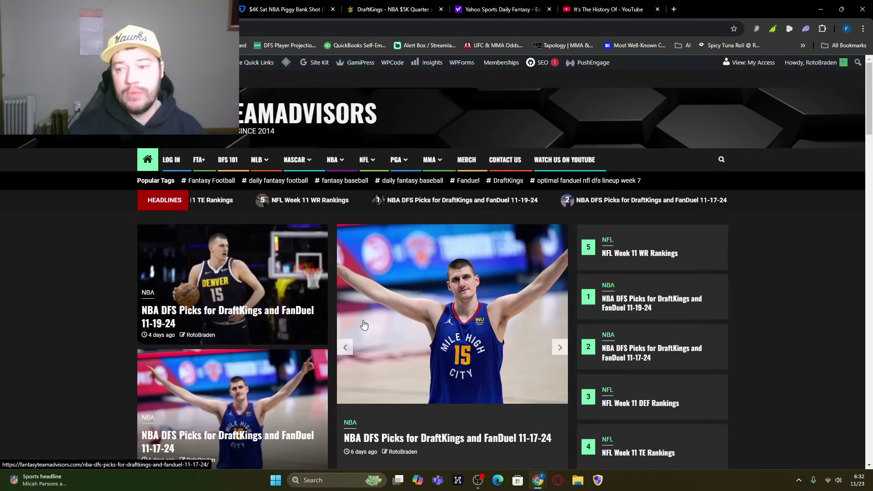
Step: Scroll through Outlier's list of today's NBA games with moneyline, spread and total odds
click(312, 13)
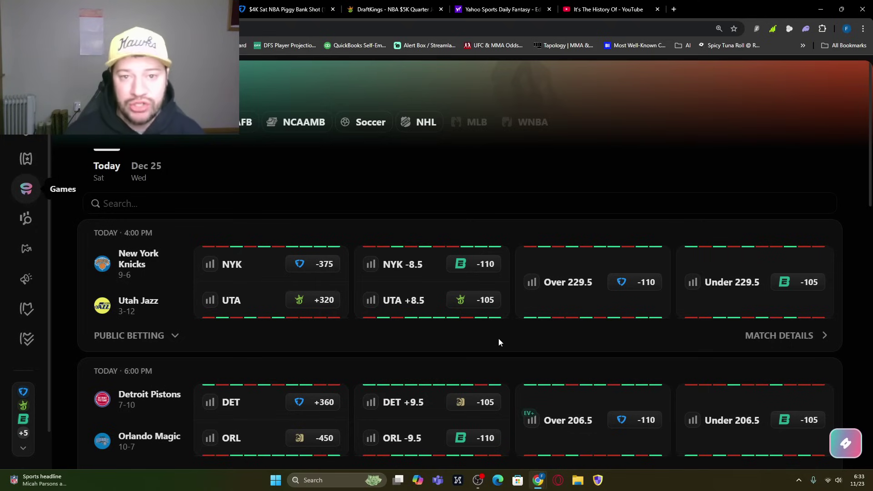
scroll(508, 221, down, 1)
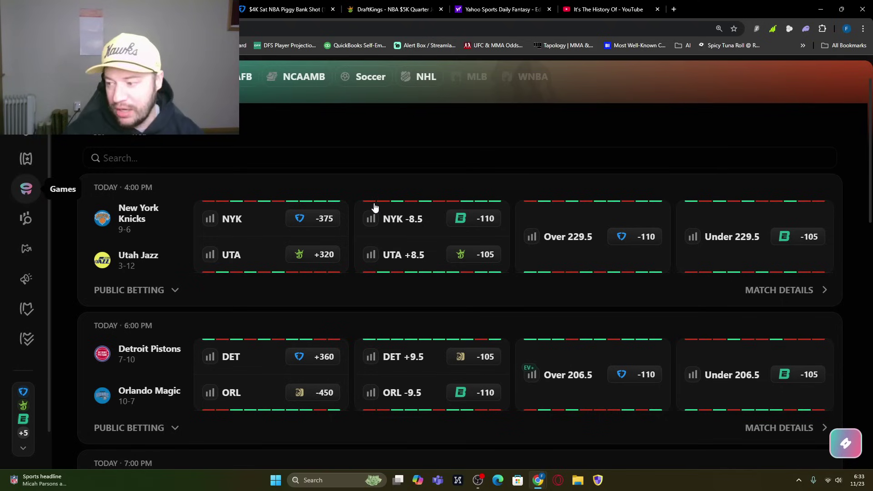
scroll(364, 205, down, 4)
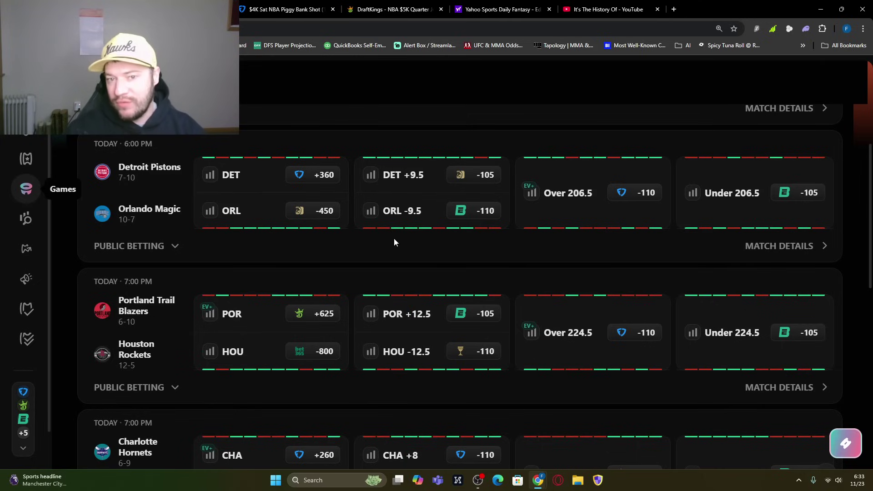
scroll(394, 242, down, 3)
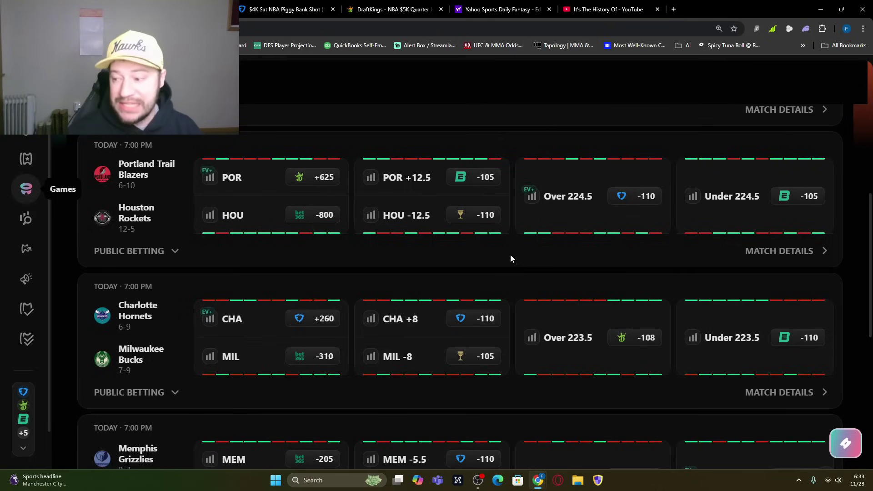
scroll(446, 312, down, 3)
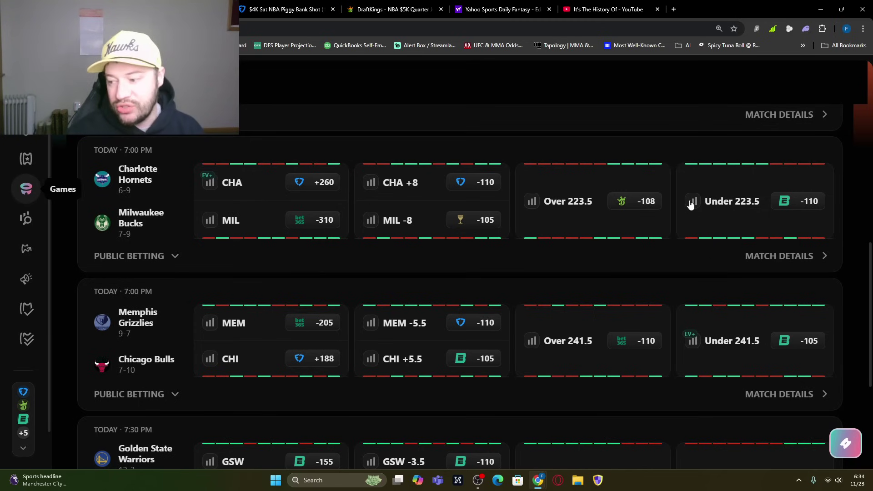
Step: Review the remaining Outlier games down to Nuggets–Lakers, then return to FantasyTeamAdvisors
scroll(673, 217, down, 2)
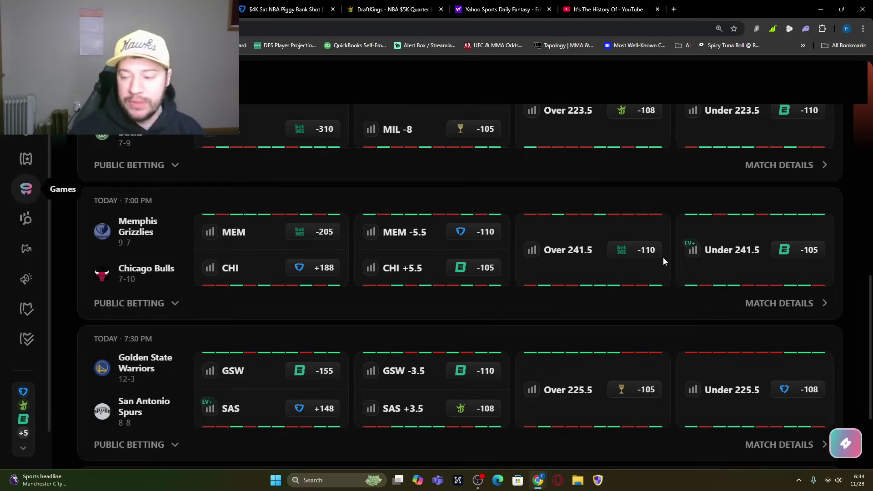
scroll(660, 286, down, 3)
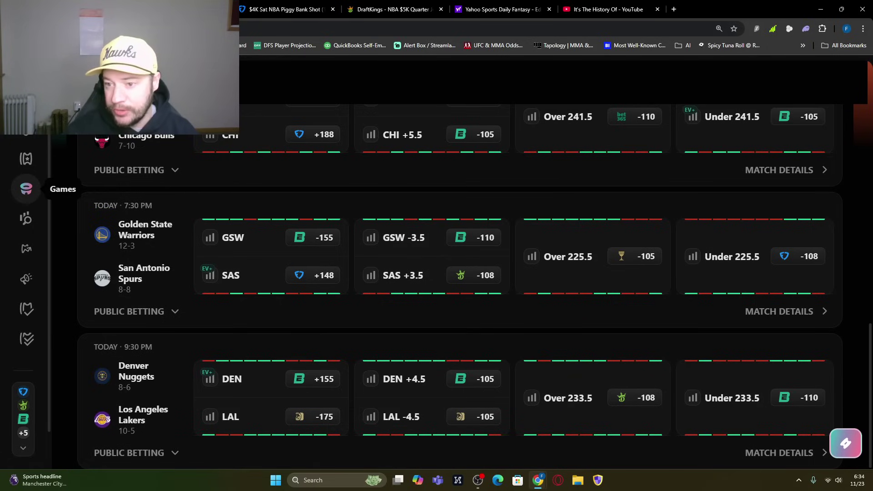
key(ctrl+Tab)
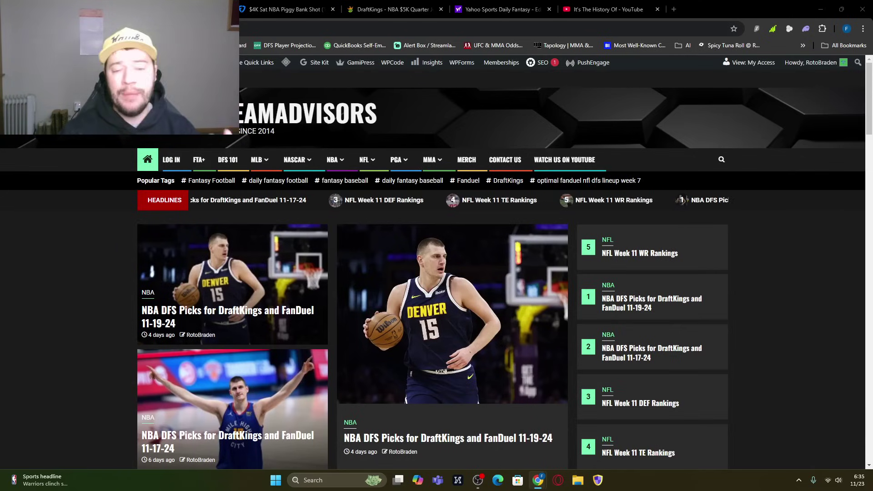
Step: Move the DraftKings contest tab to first position and glance at the FantasyTeamAdvisors NBA menu
drag(391, 9, 239, 5)
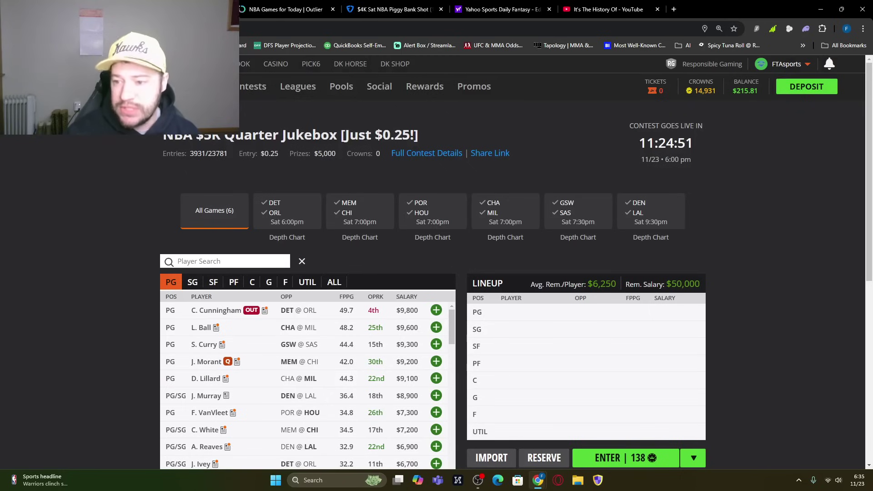
scroll(104, 358, down, 1)
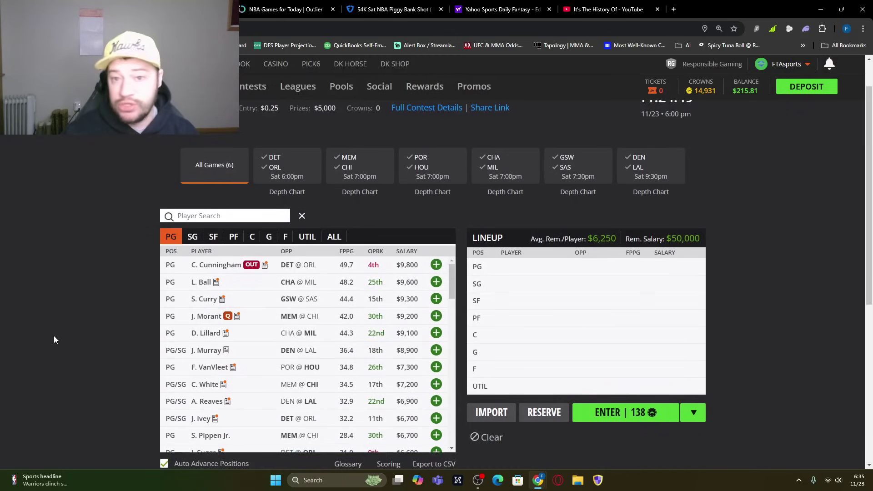
key(ctrl+Tab)
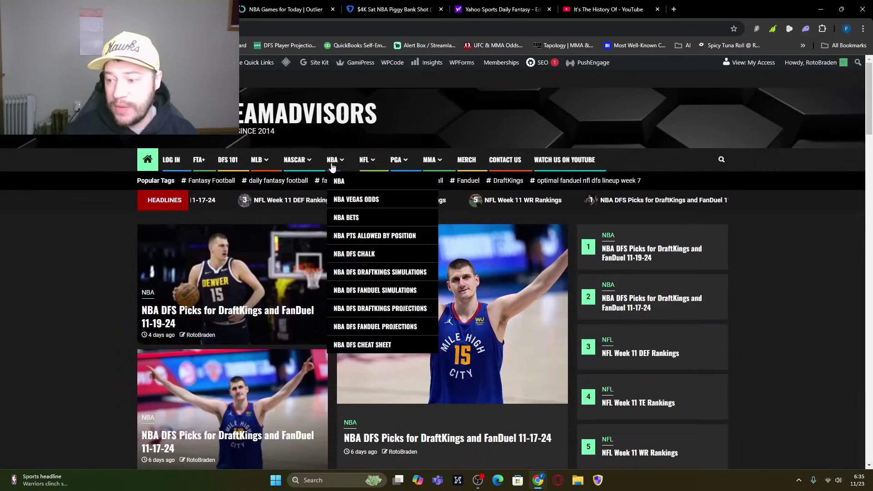
mouse_move(332, 163)
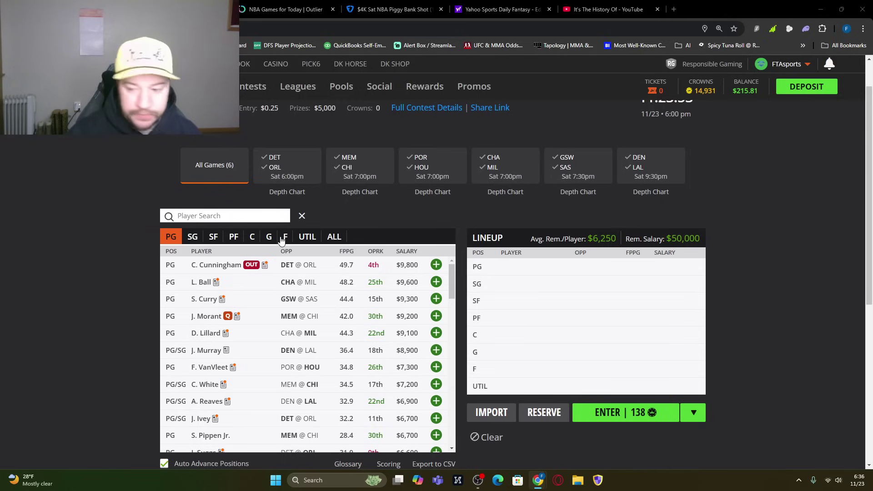
Step: Filter the DraftKings player pool to shooting guards, led by J. Murray at $8,900
click(192, 241)
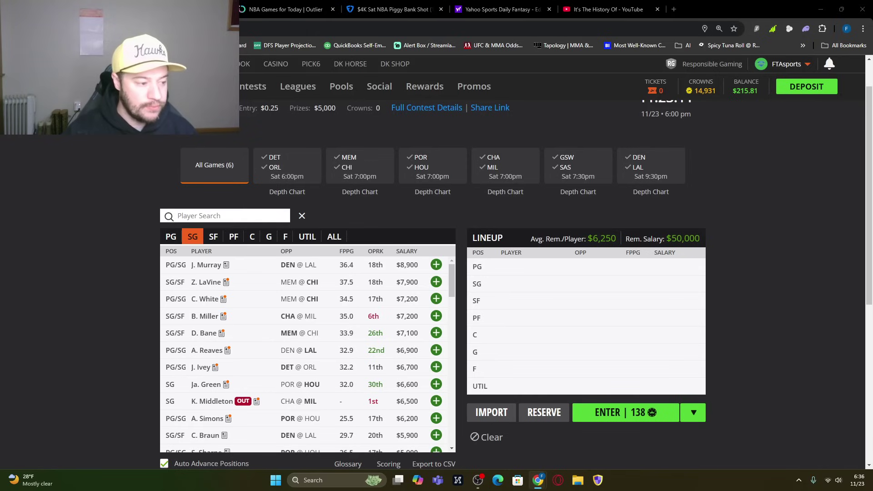
Step: Show only small forwards, led by F. Wagner at $9,300, and scroll through them
click(210, 237)
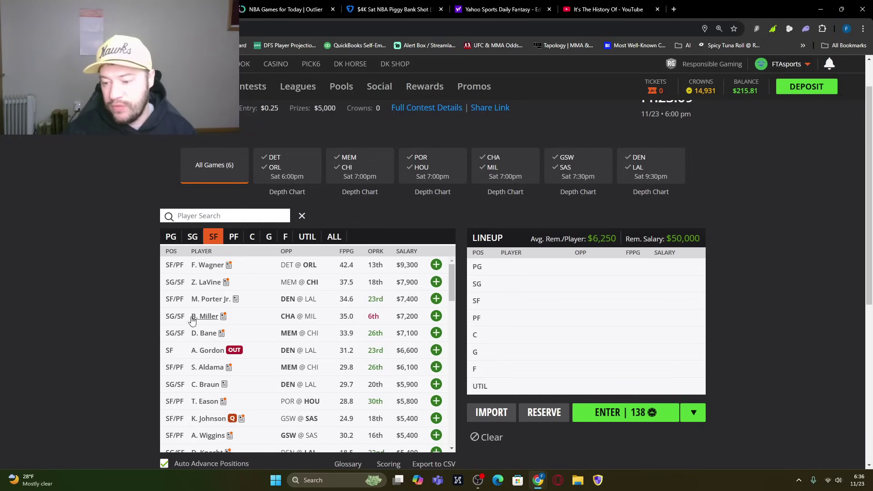
scroll(295, 374, down, 3)
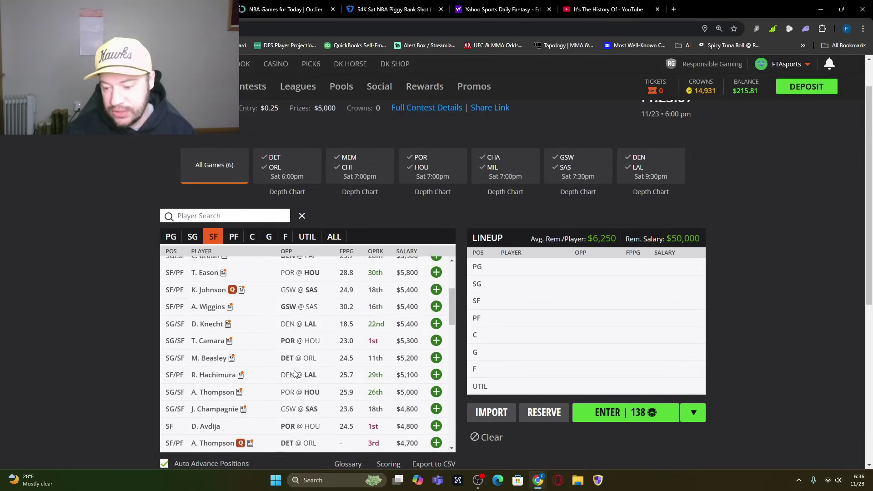
scroll(273, 396, down, 2)
scroll(265, 400, up, 6)
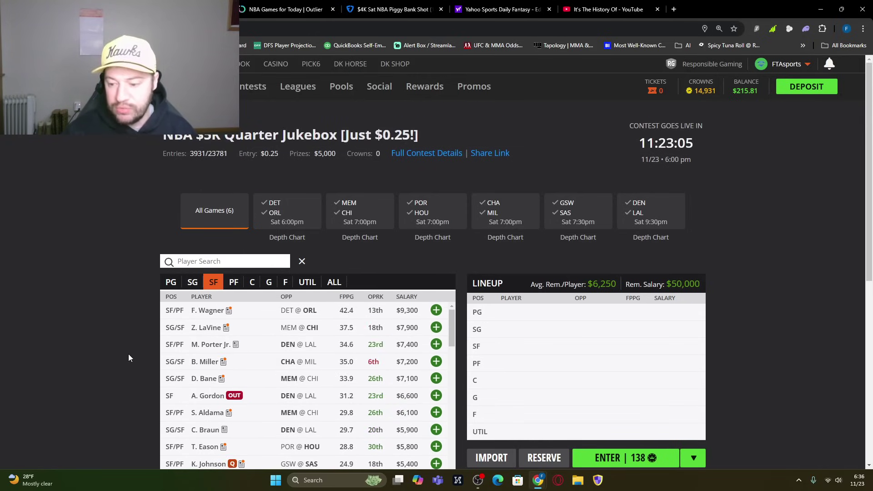
scroll(129, 358, down, 2)
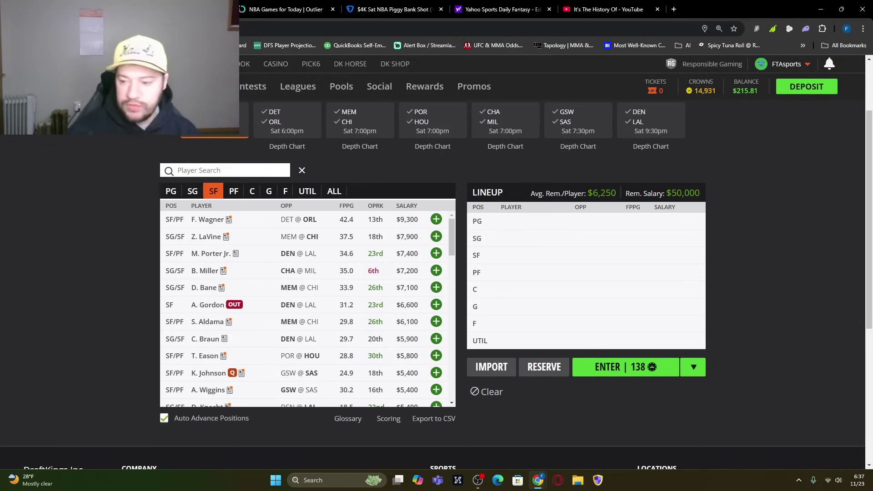
click(222, 219)
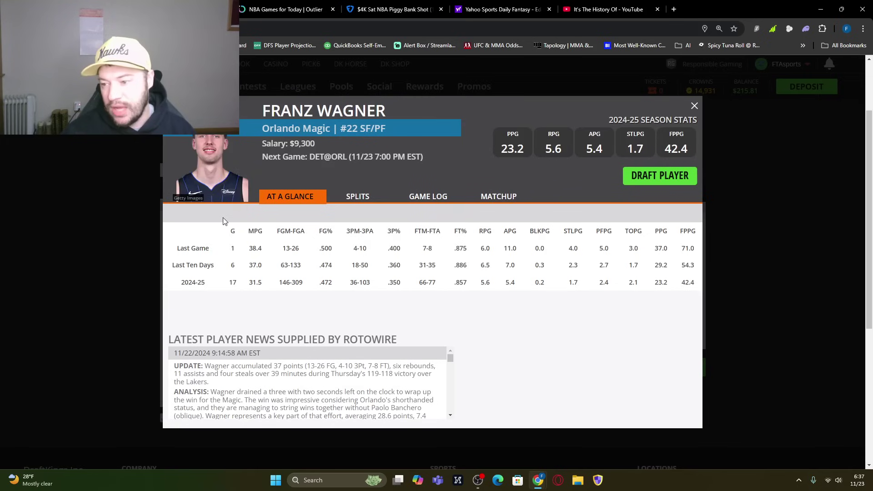
click(437, 199)
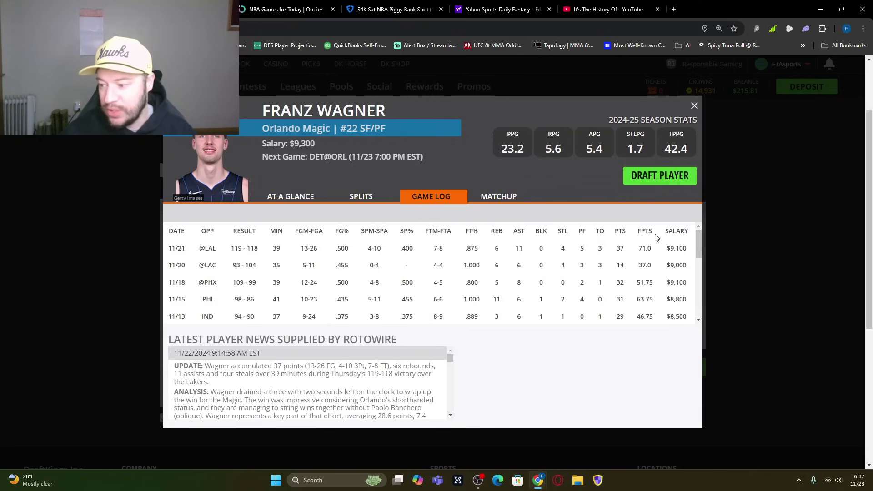
click(695, 106)
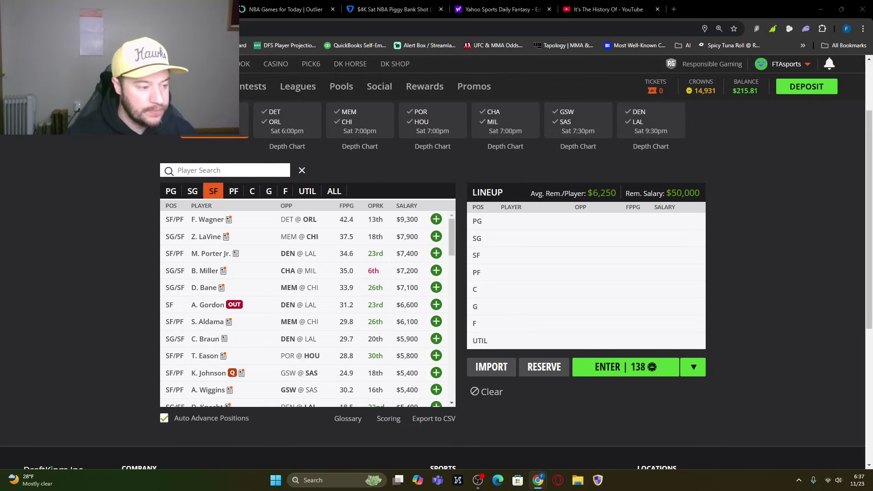
Step: List only power forwards, topped by G. Antetokounmpo at $12,300 and L. James at $10,200
click(239, 193)
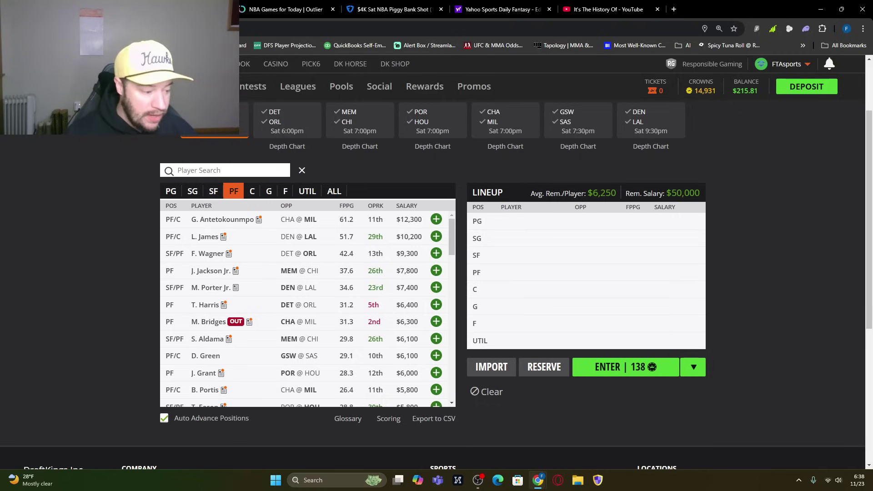
Step: Search 'da s' and view T. da Silva's game log on his player card
click(262, 169)
text(da s)
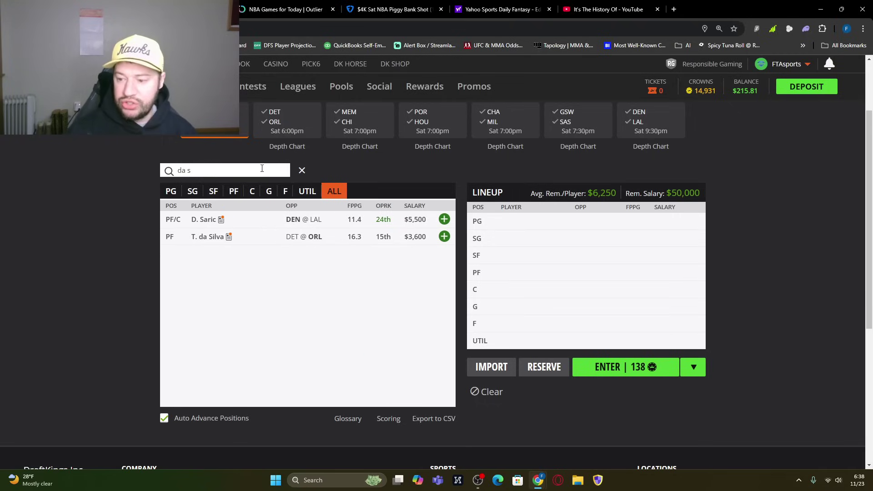
click(220, 237)
click(424, 198)
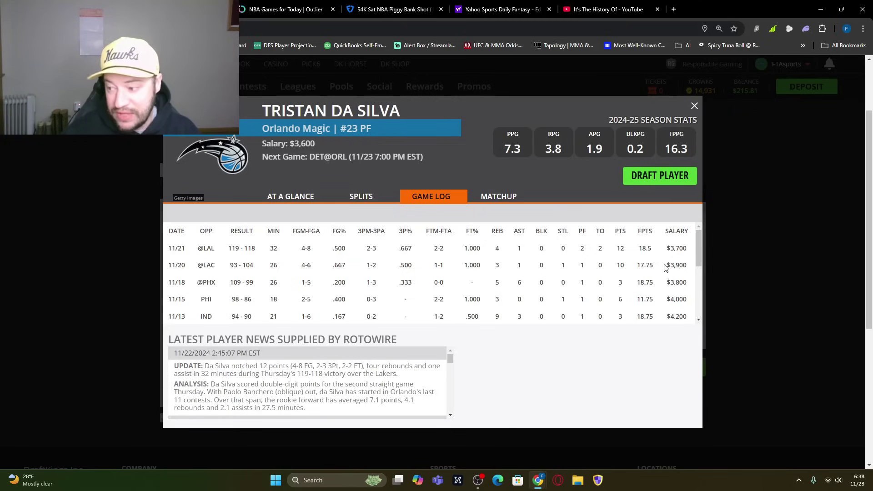
Step: Close da Silva's player card and clear the 'da s' player search
click(694, 106)
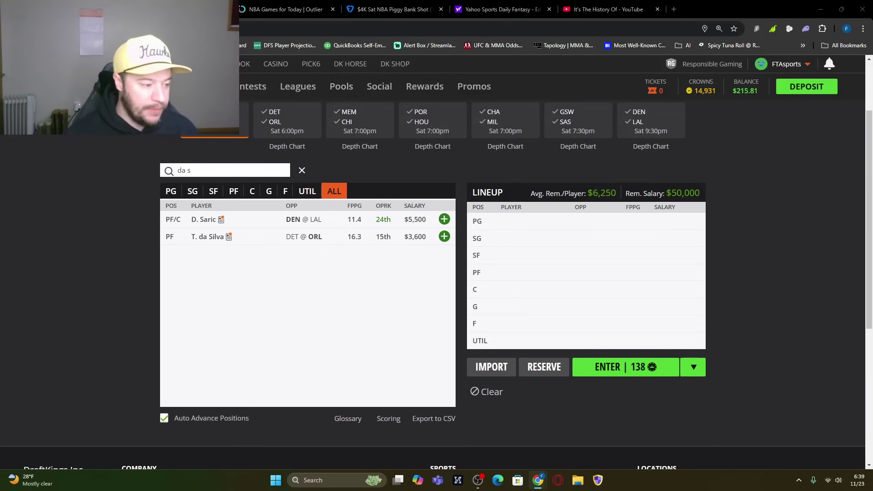
click(302, 170)
click(250, 195)
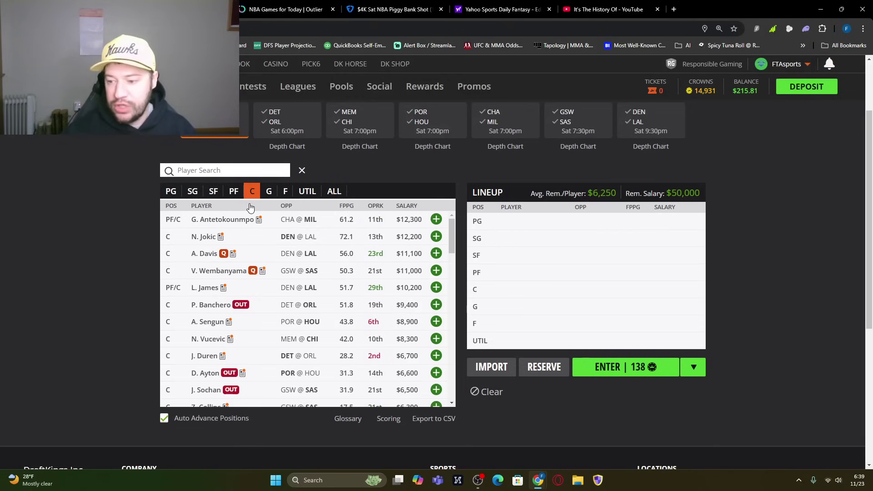
click(202, 237)
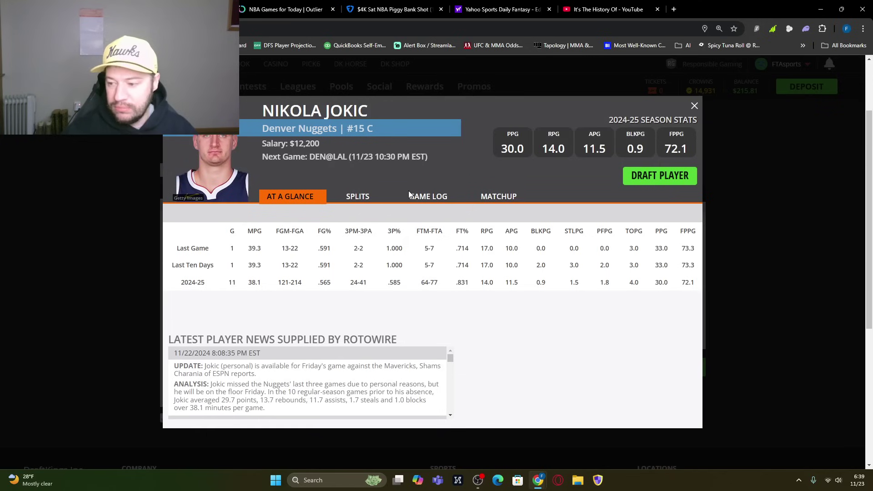
click(429, 198)
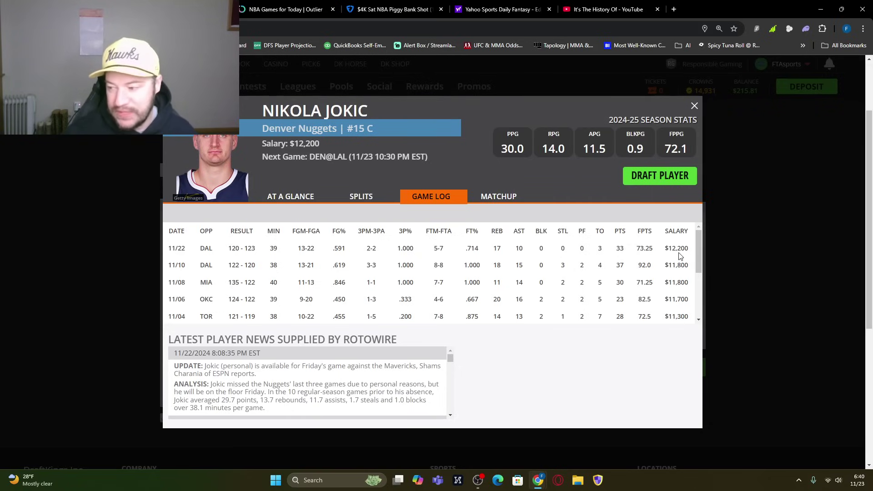
click(694, 105)
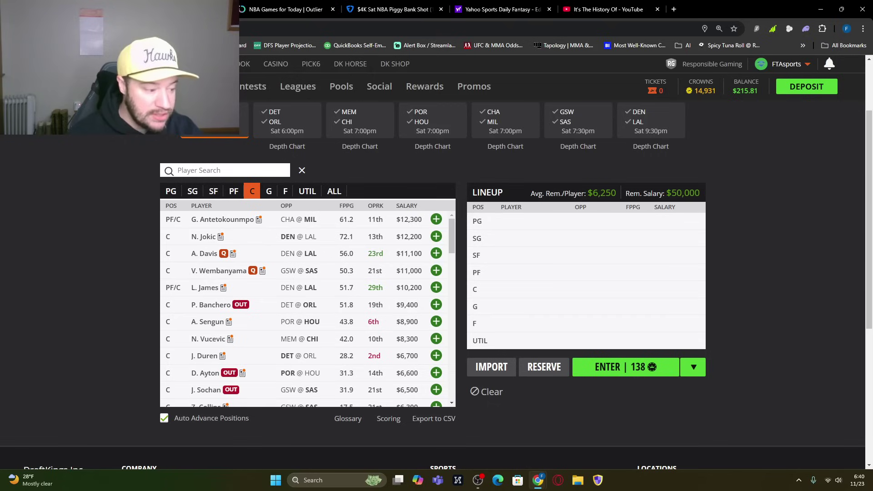
click(233, 273)
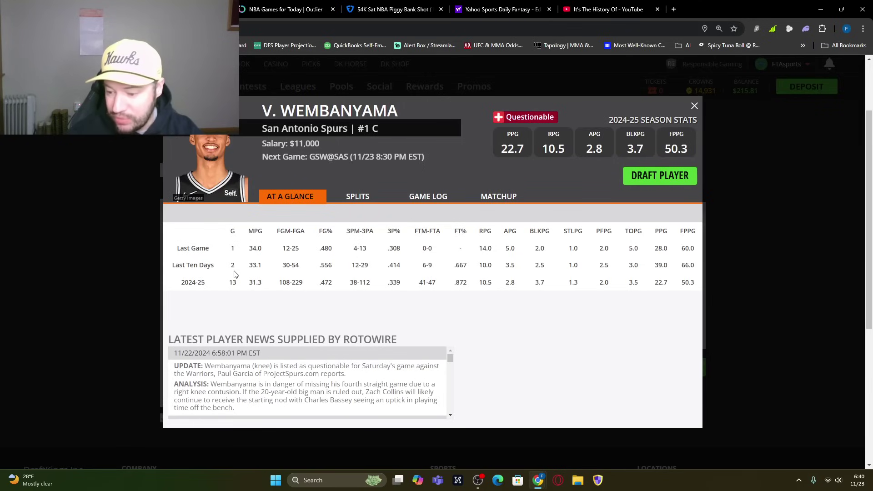
click(424, 194)
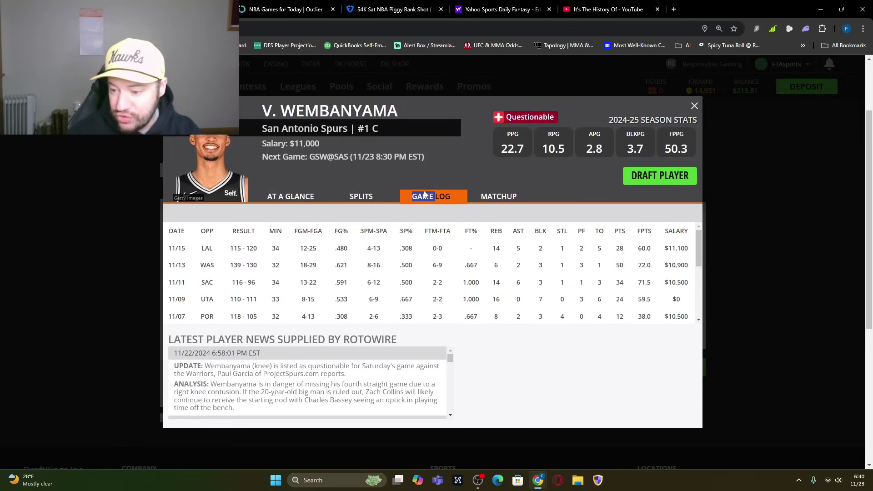
click(690, 104)
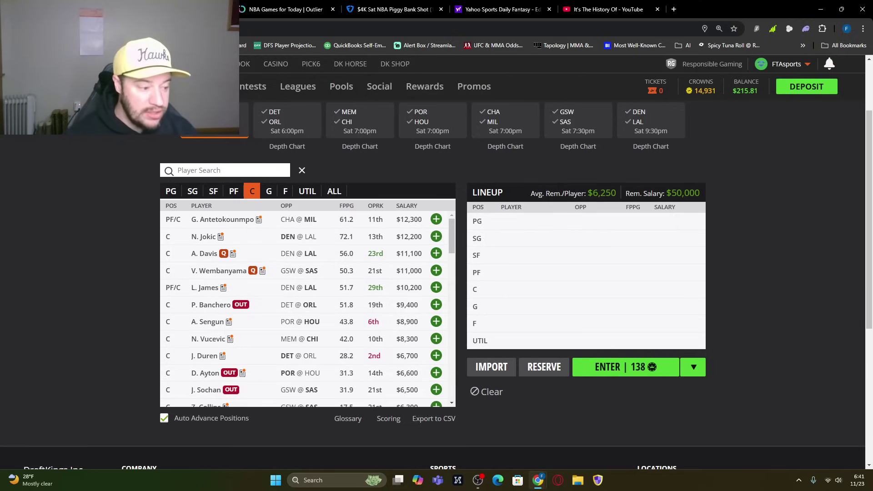
Step: Search 'dia' and review M. Diabate's game log as a $4,400 center averaging 16.8 FPPG
click(243, 173)
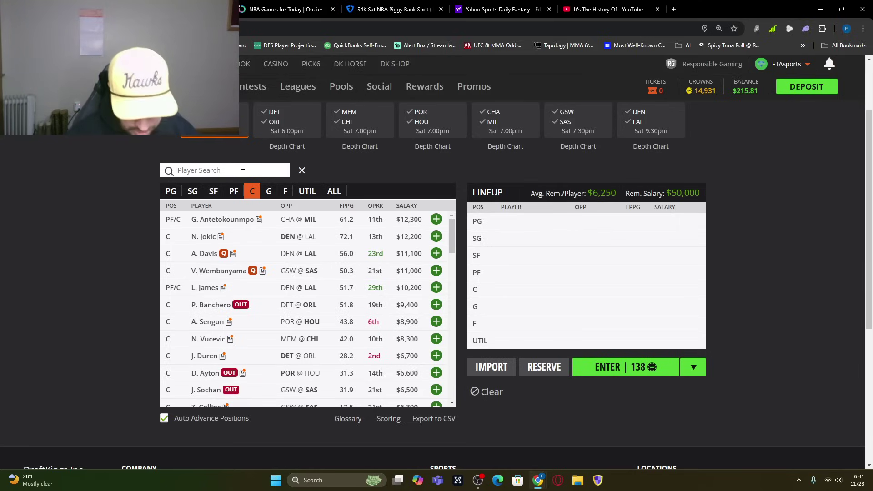
text(diab)
click(211, 219)
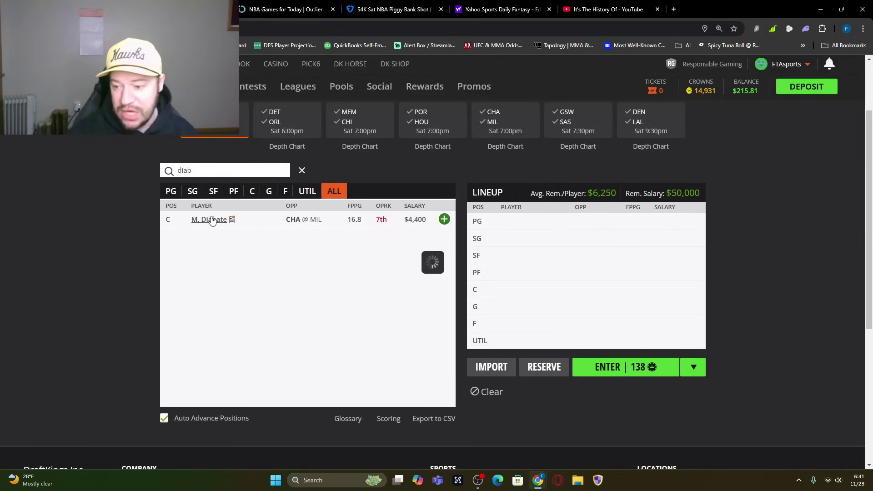
click(427, 196)
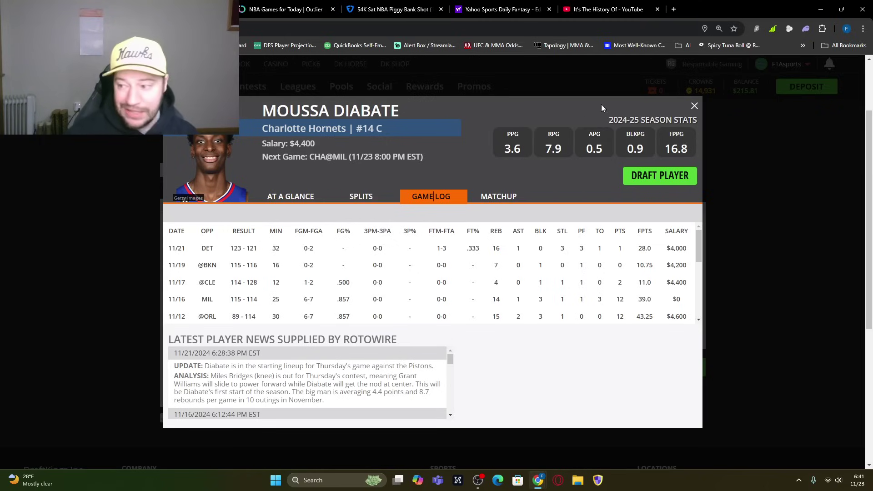
click(695, 104)
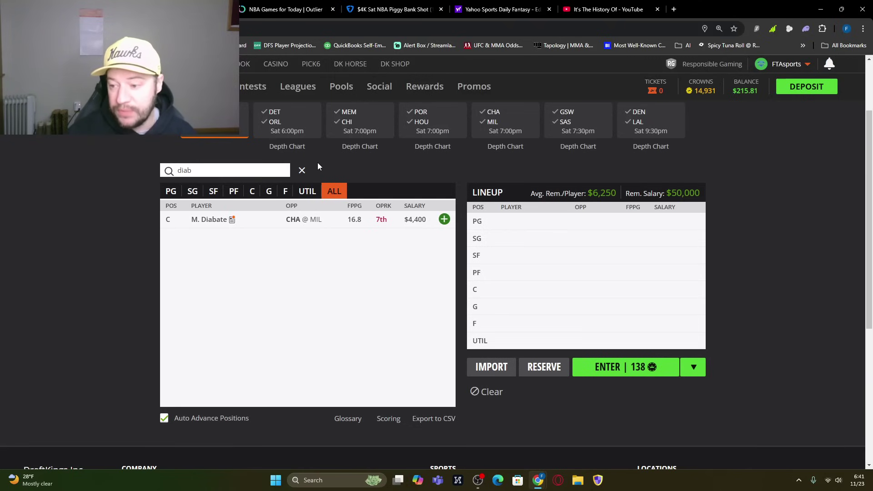
Step: Clear the Diabate search, show only point guards, and switch to the FantasyTeamAdvisors site
click(301, 171)
click(174, 192)
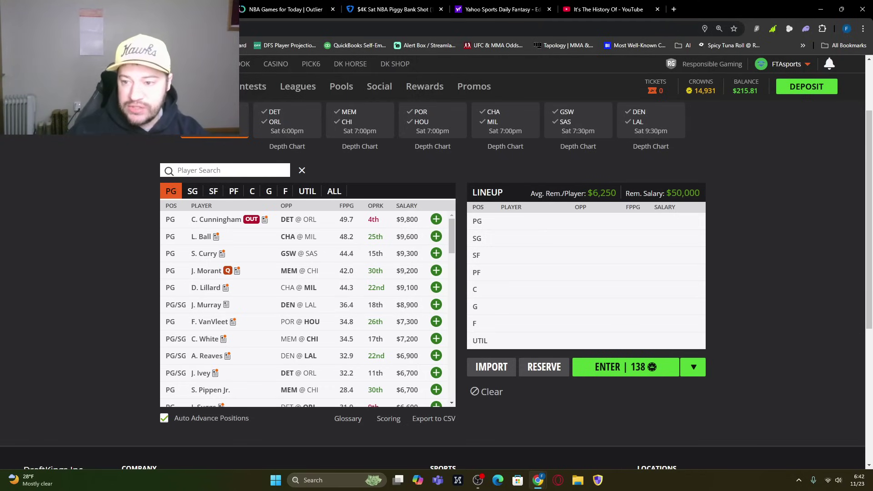
key(ctrl+Tab)
mouse_move(341, 164)
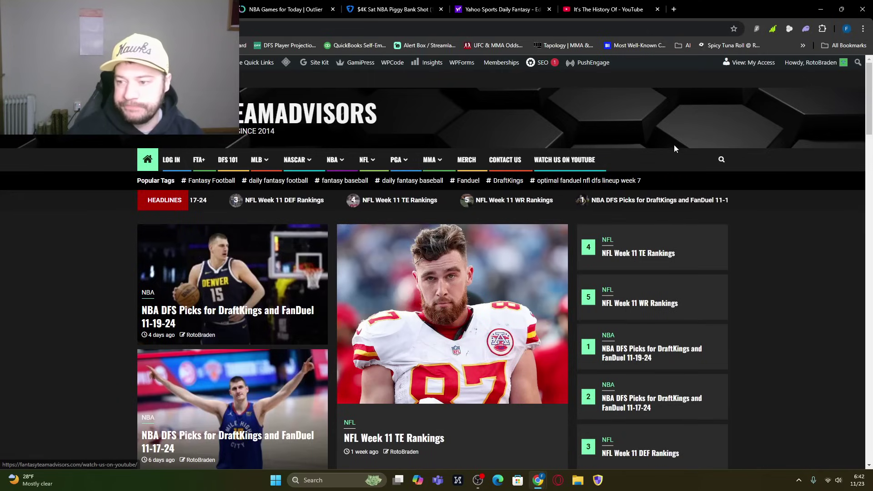
Step: Go via the Outlier tab back to the DraftKings contest page listing point guards
click(273, 9)
click(269, 5)
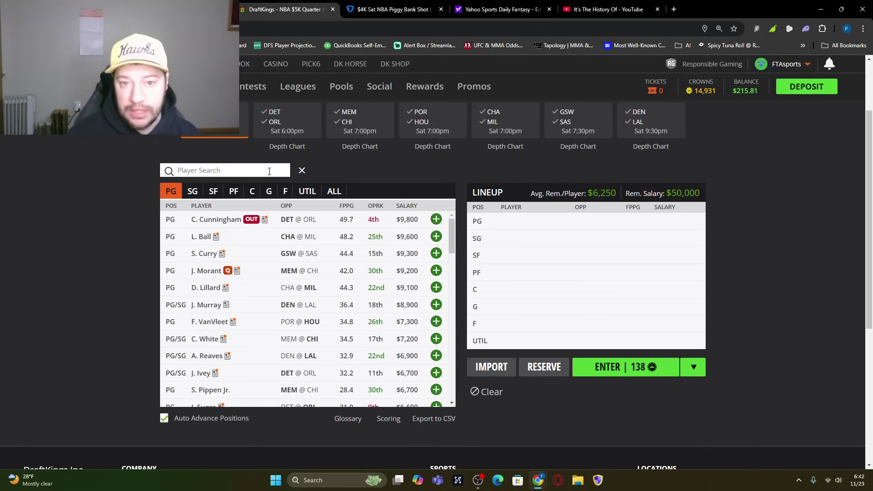
Step: Search 'sugg' and add J. Suggs at PG for $6,600, leaving $43,400
click(269, 171)
text(sugg)
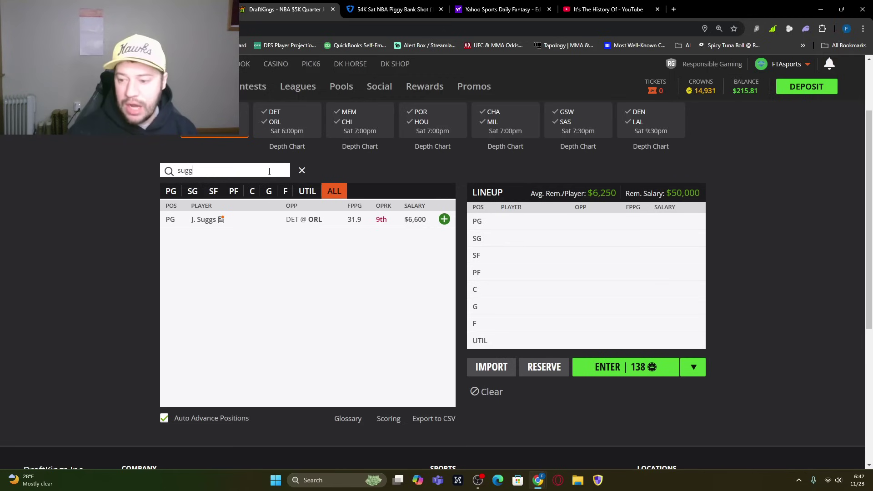
click(444, 220)
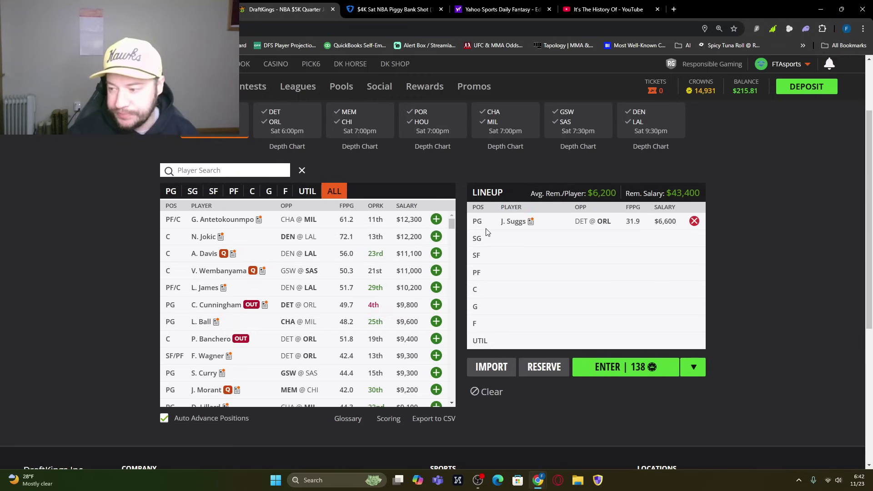
Step: Look over tonight's NBA game odds, then return to the DraftKings draft page
click(191, 9)
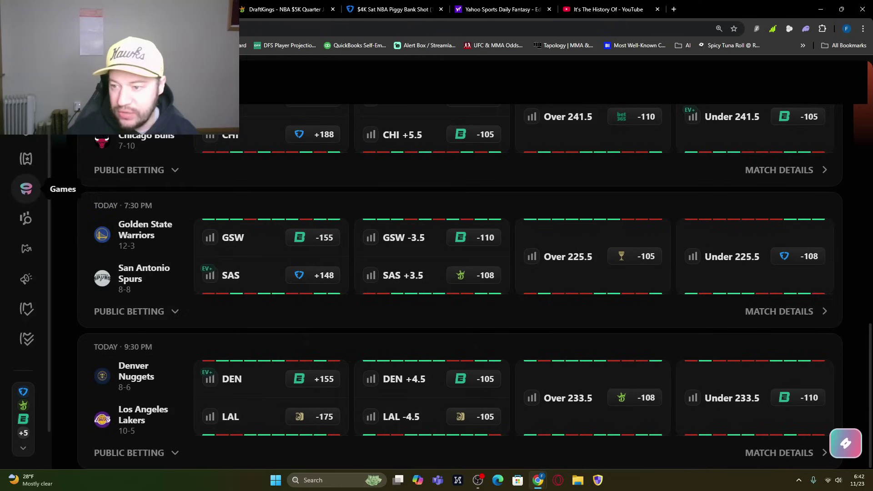
scroll(222, 340, up, 1)
scroll(222, 345, up, 4)
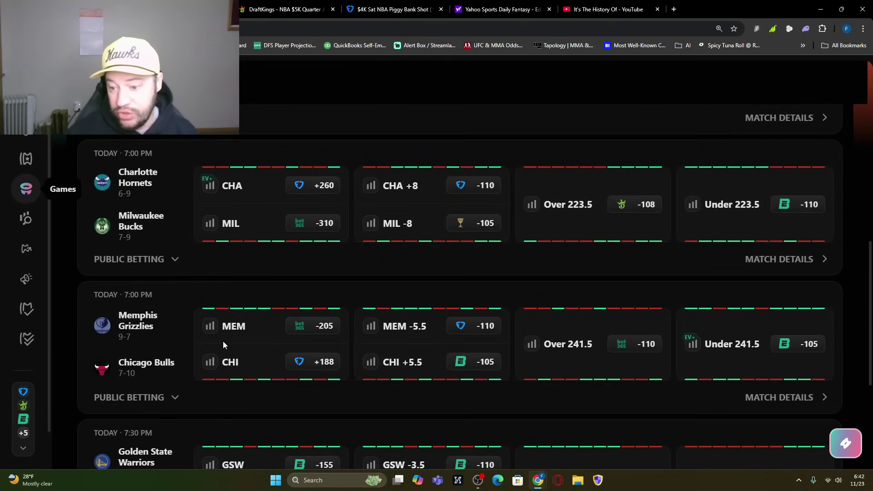
scroll(223, 342, up, 7)
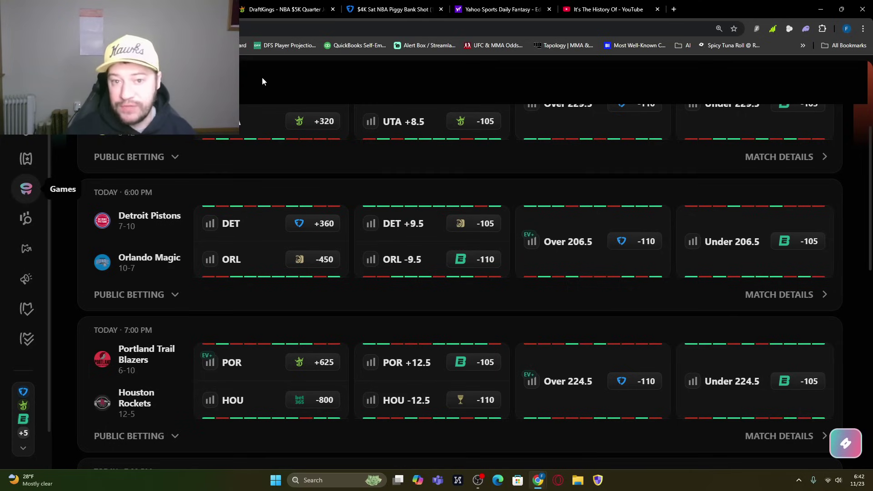
click(279, 7)
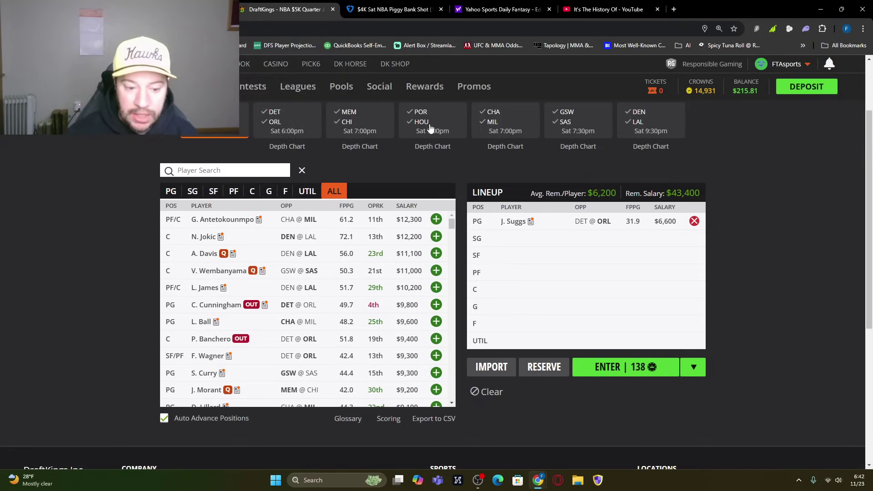
Step: Add T. Hardaway Jr. at SG and F. Wagner at PF
text(hard)
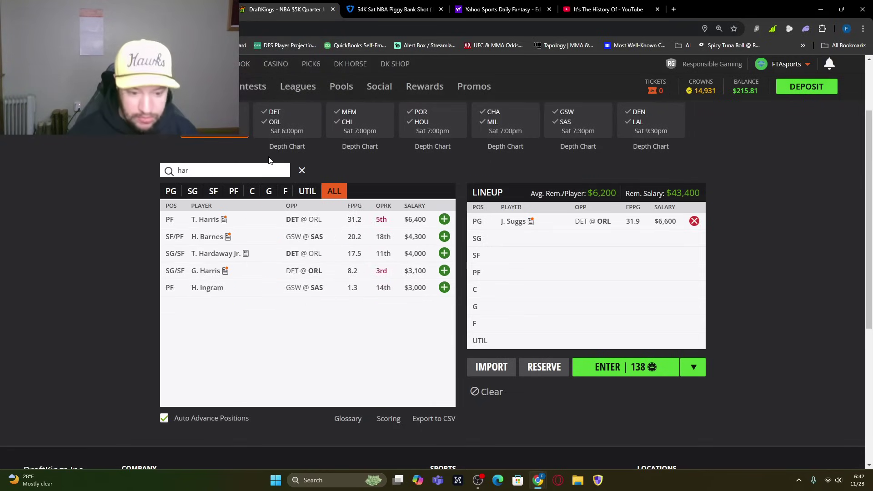
click(444, 220)
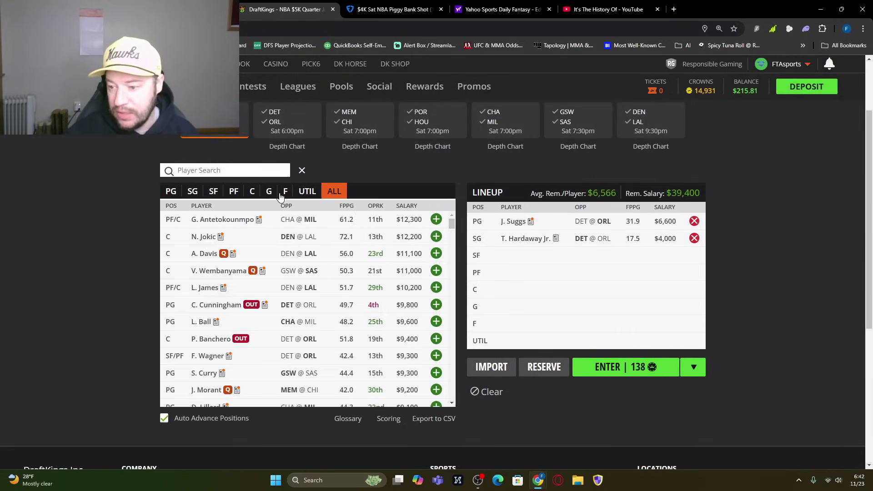
text(wag)
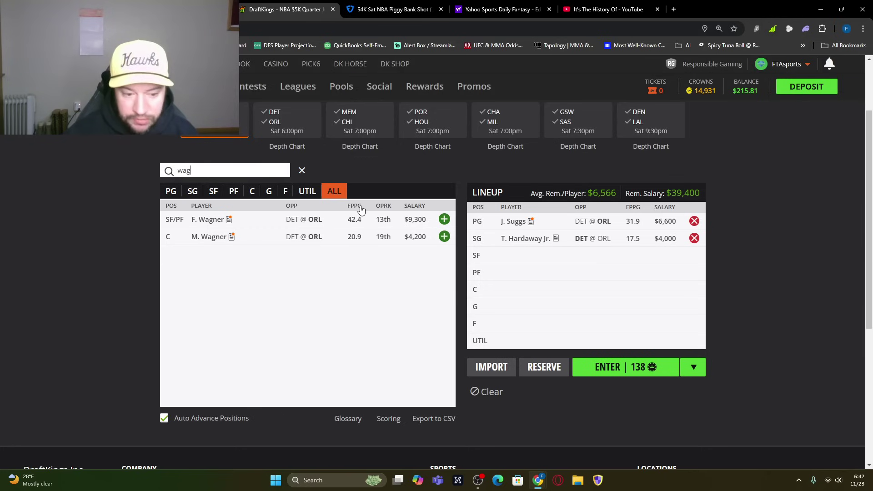
click(235, 193)
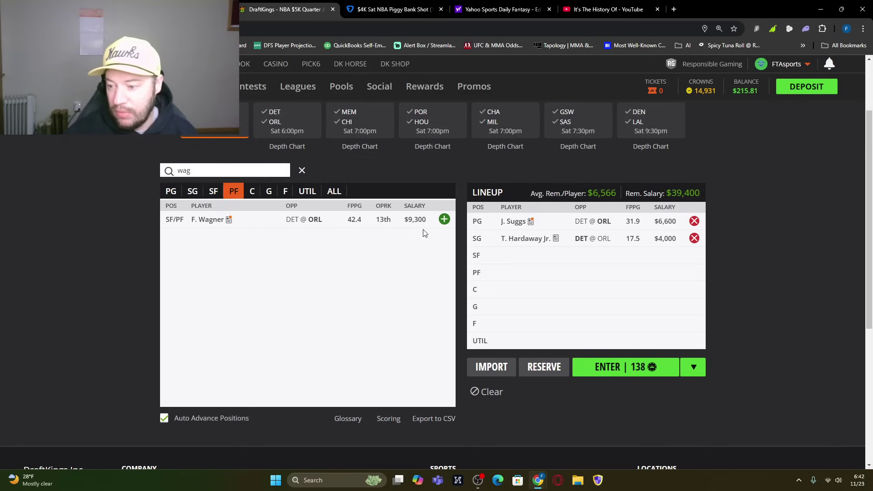
click(445, 220)
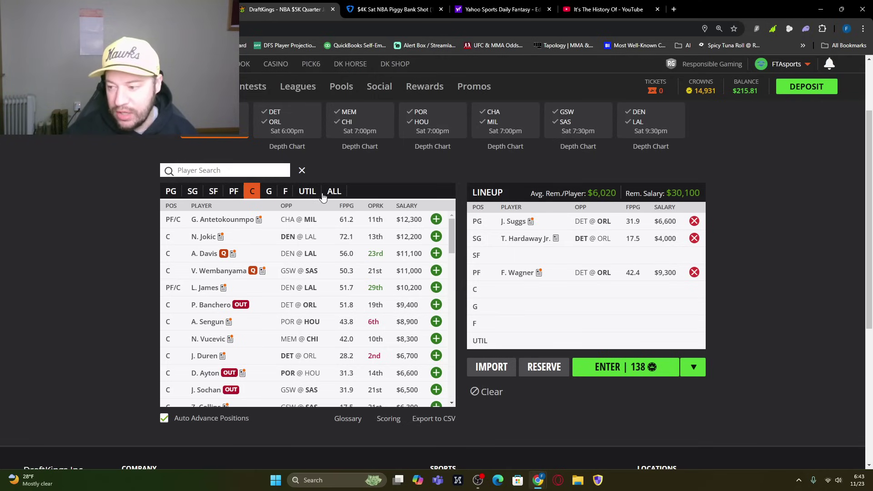
Step: Add D. Bane at SF and M. Diabate at C
click(213, 191)
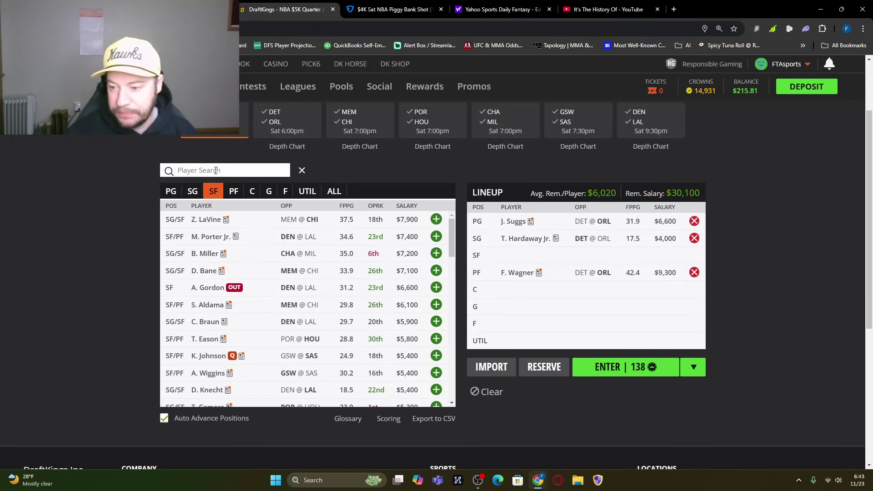
click(214, 175)
text(des)
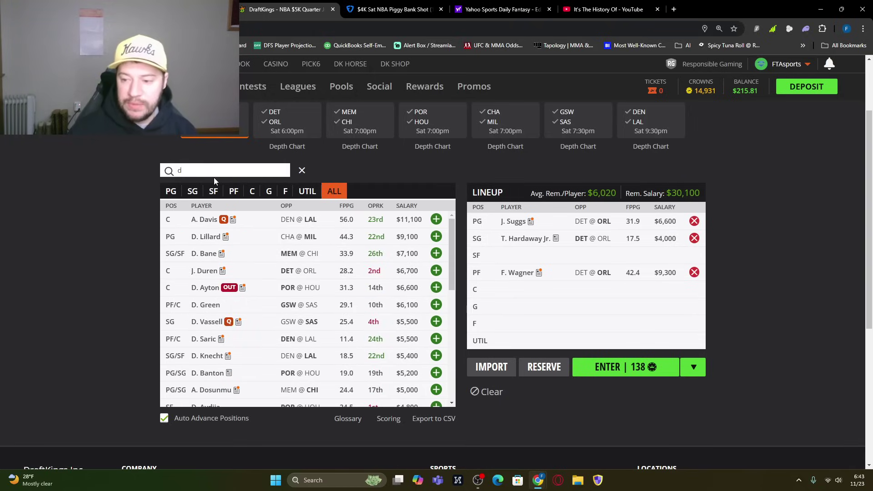
click(444, 219)
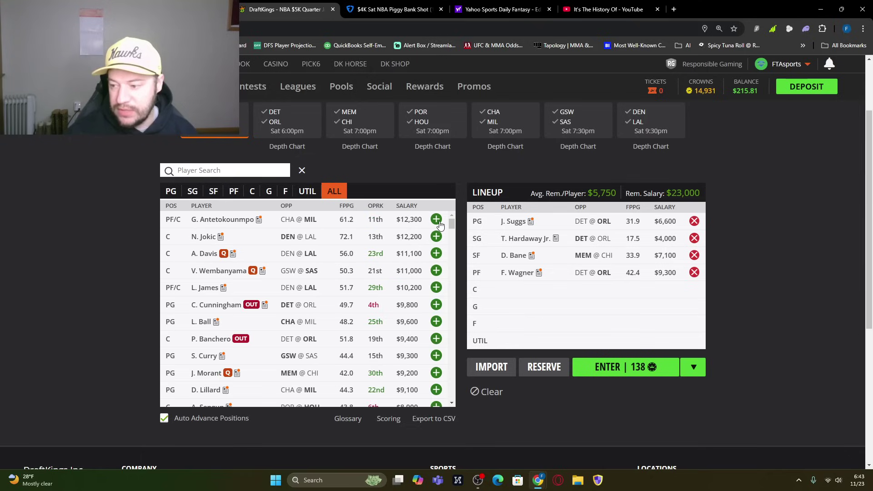
click(252, 191)
click(243, 172)
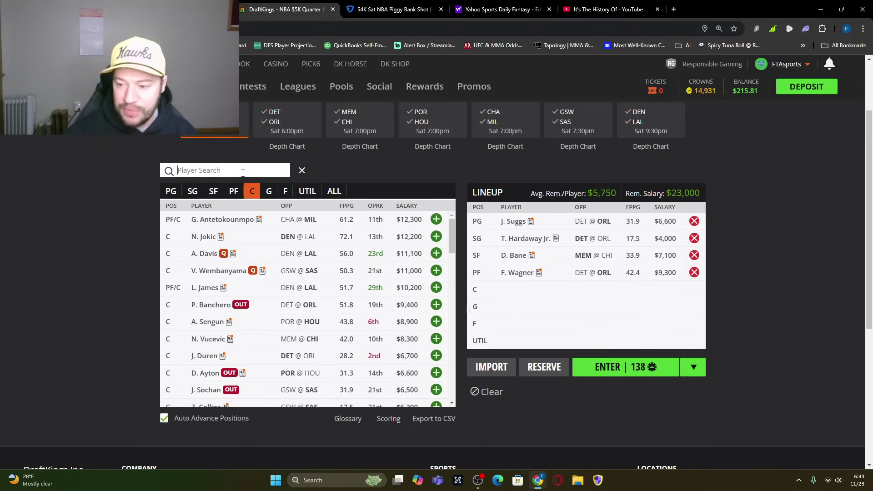
text(mou)
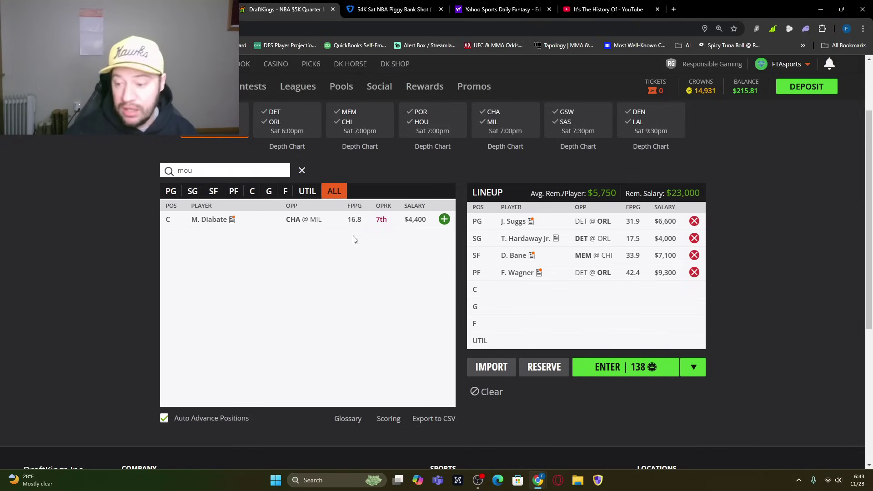
click(444, 219)
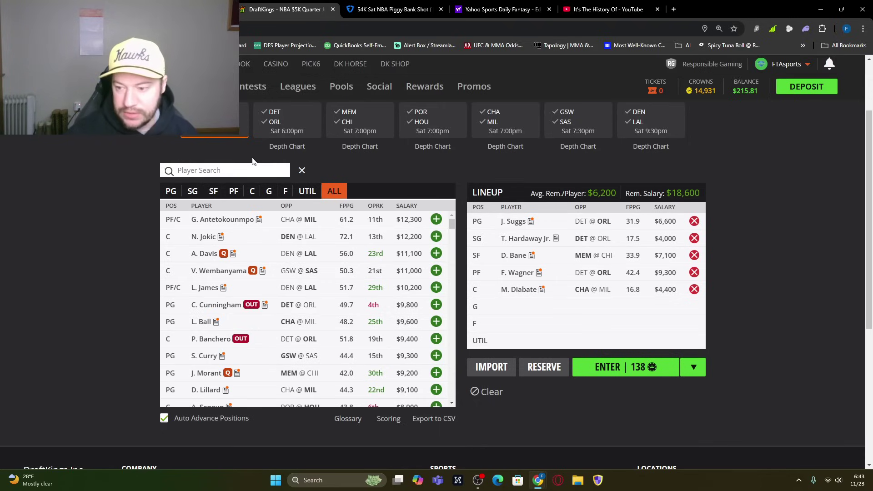
Step: Check Lindy Waters III's game log and draft him into the G slot
text(wat)
click(217, 240)
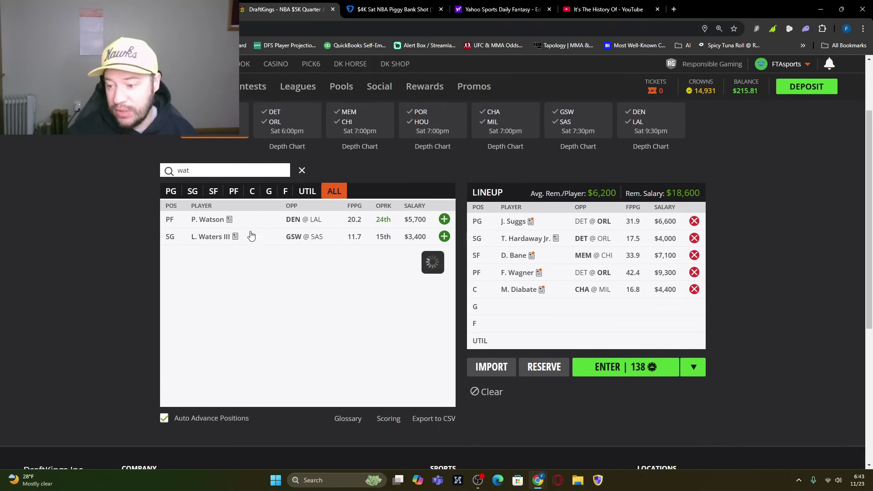
click(436, 197)
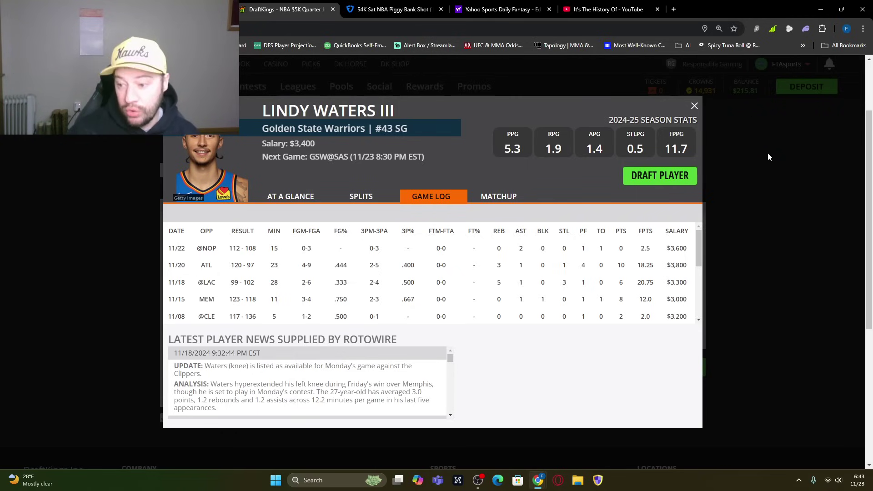
click(664, 181)
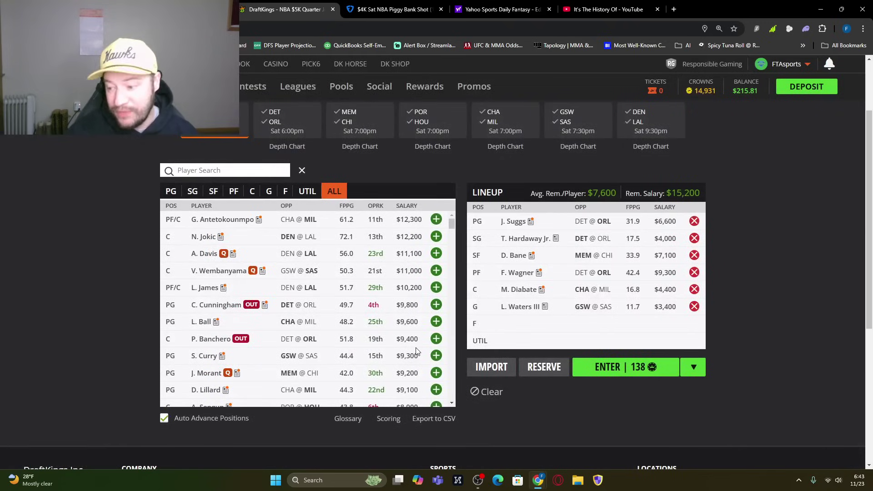
Step: Check M. Buzelis's game log and draft him into the F slot, leaving $12,200
click(229, 172)
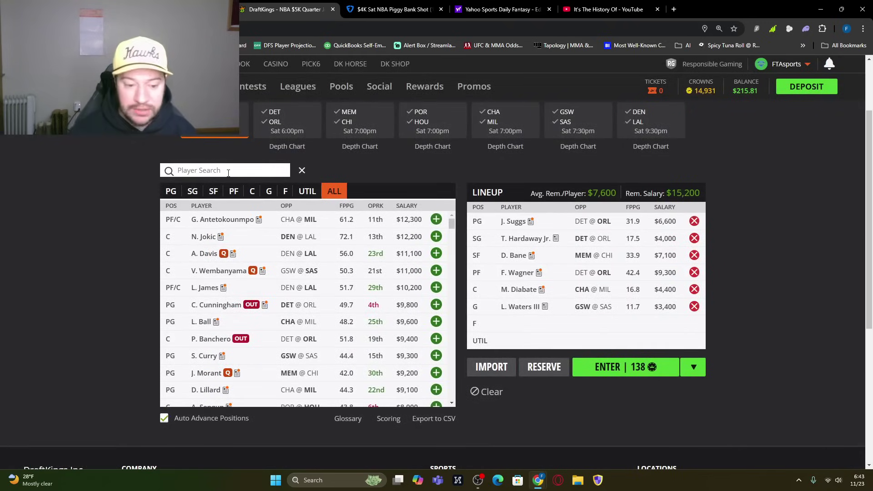
text(buz)
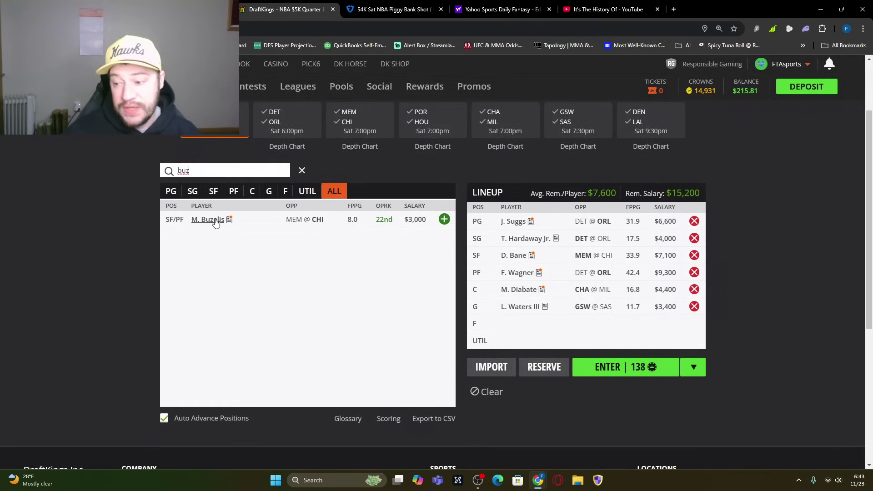
click(216, 222)
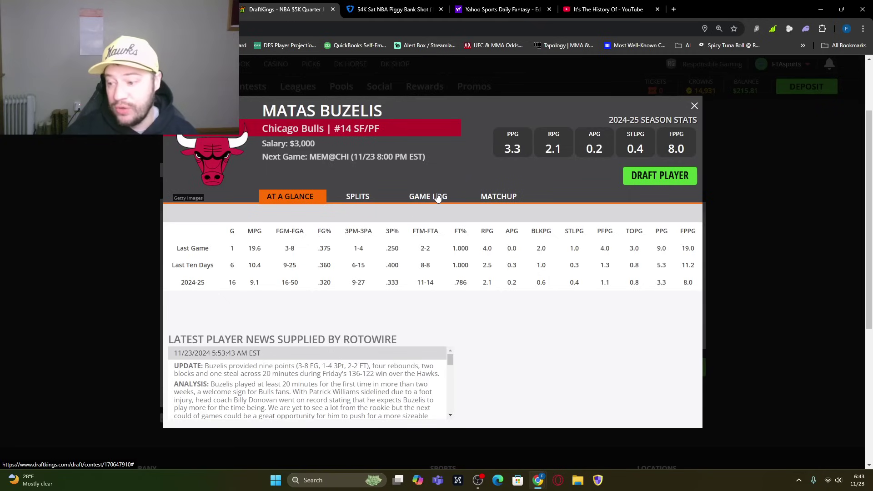
click(432, 197)
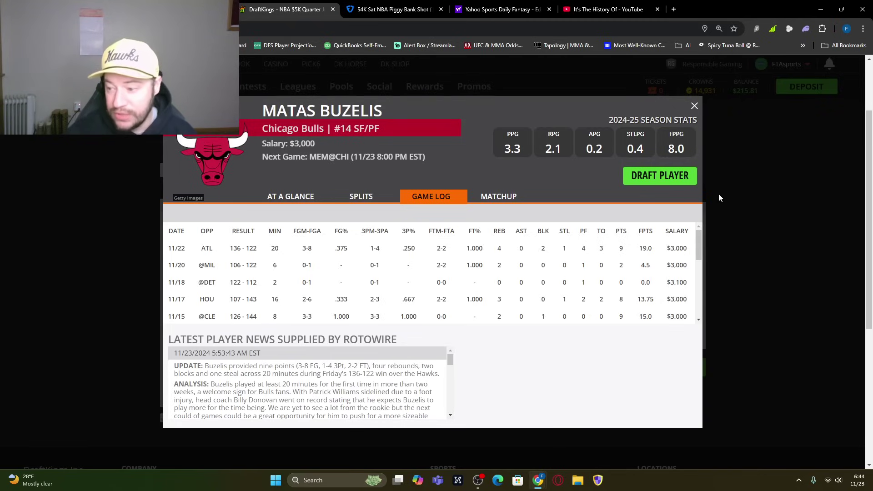
click(660, 176)
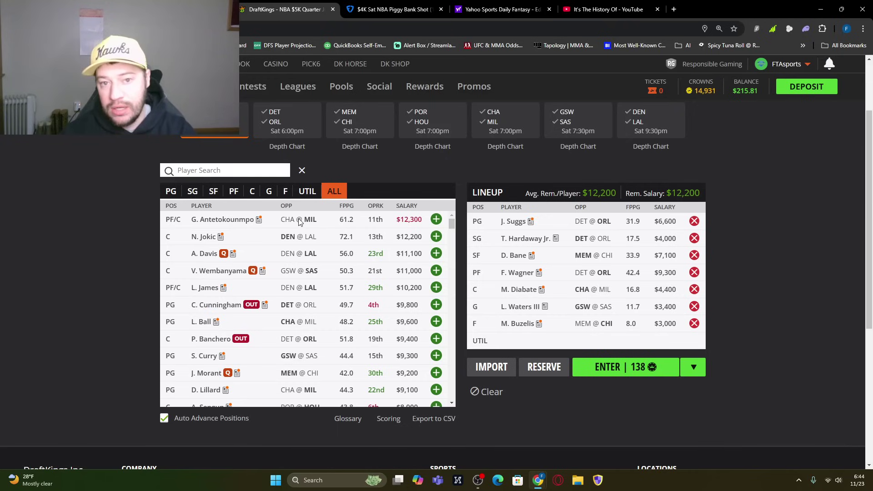
Step: Add N. Jokic at UTIL for $12,200 and enter the lineup with the $0.25 entry fee
click(436, 237)
click(692, 369)
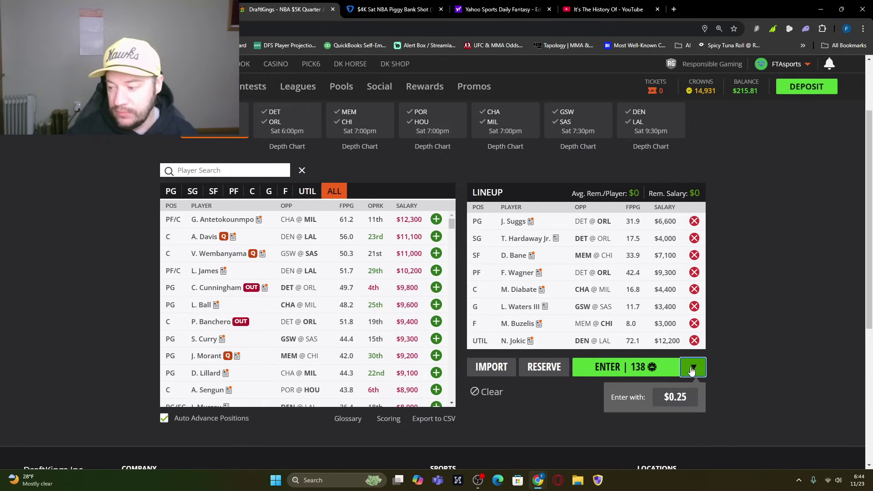
click(670, 398)
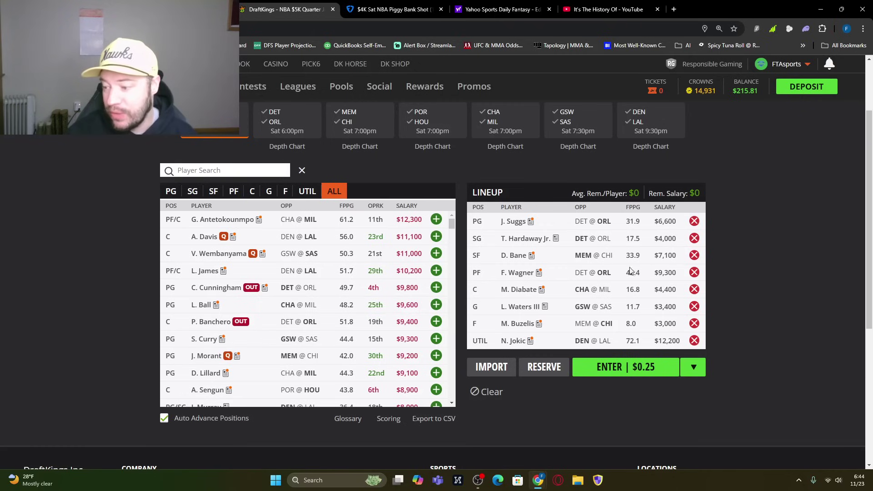
click(617, 366)
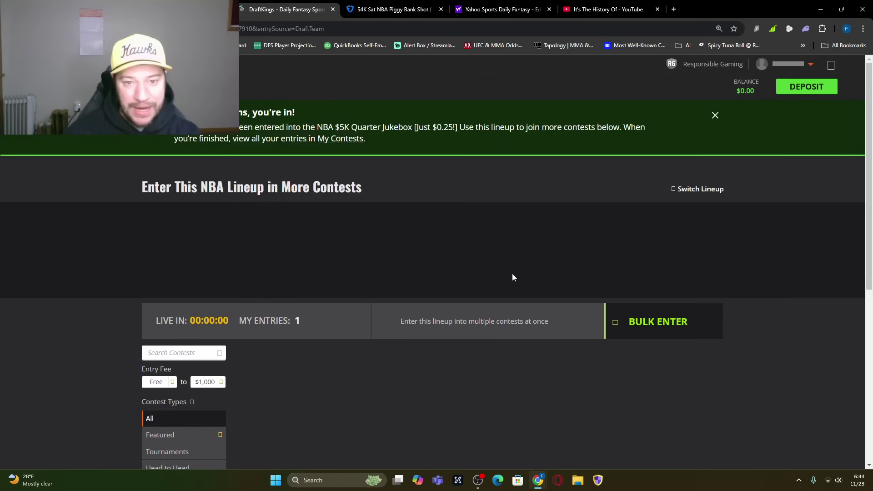
Step: Back in FanDuel, add Nikola Jokić and Scotty Pippen to the lineup
click(333, 9)
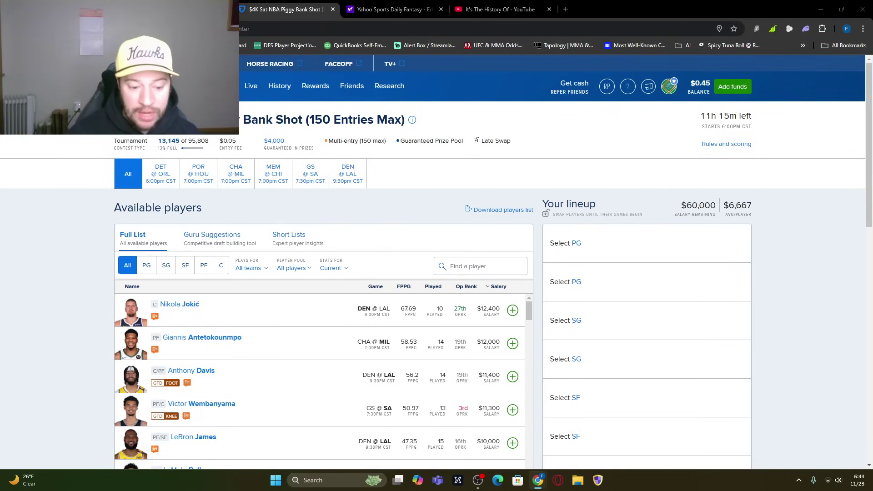
click(513, 310)
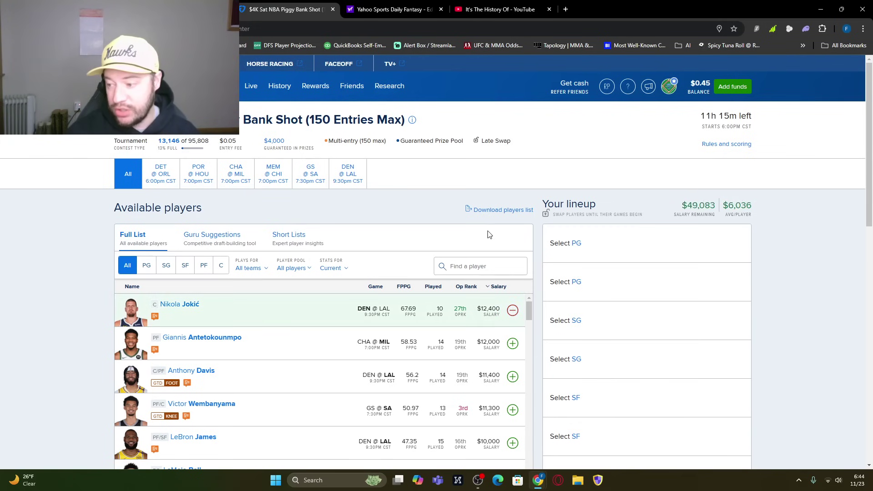
scroll(482, 222, down, 1)
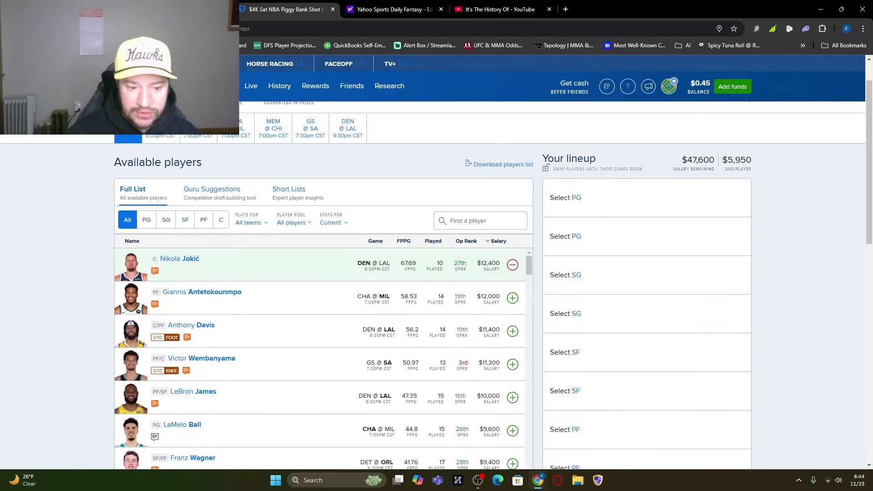
click(455, 220)
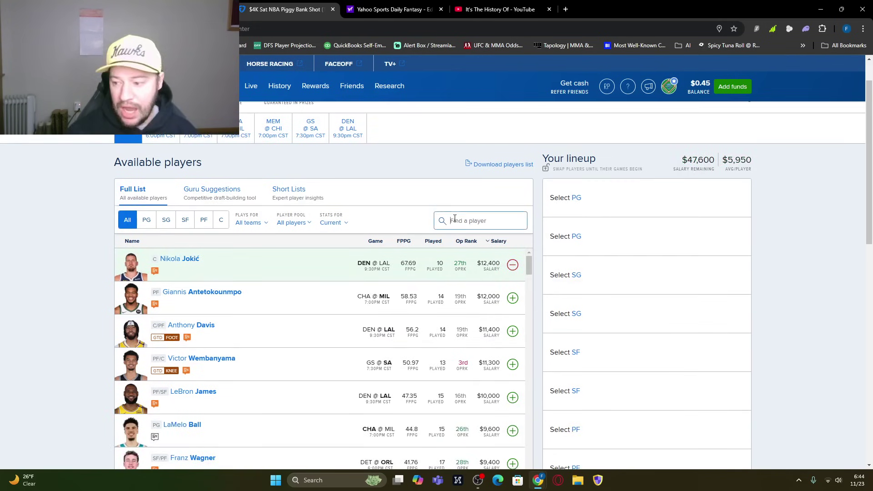
text(pipp)
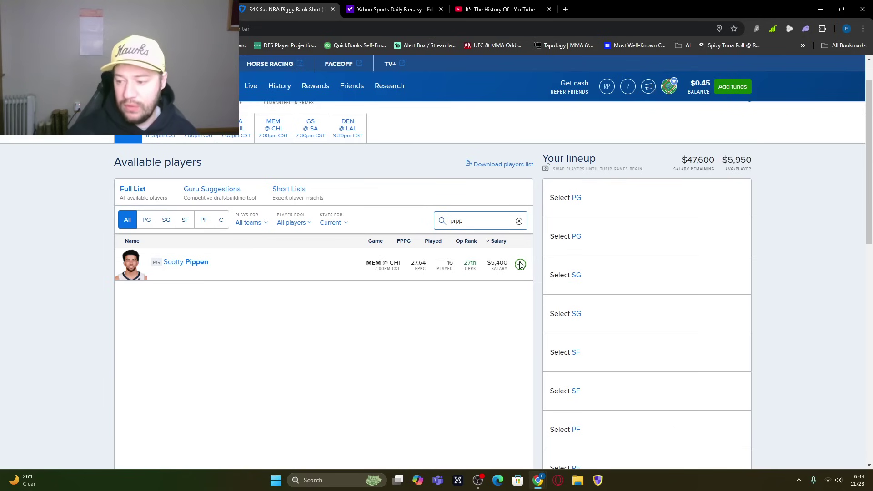
click(520, 265)
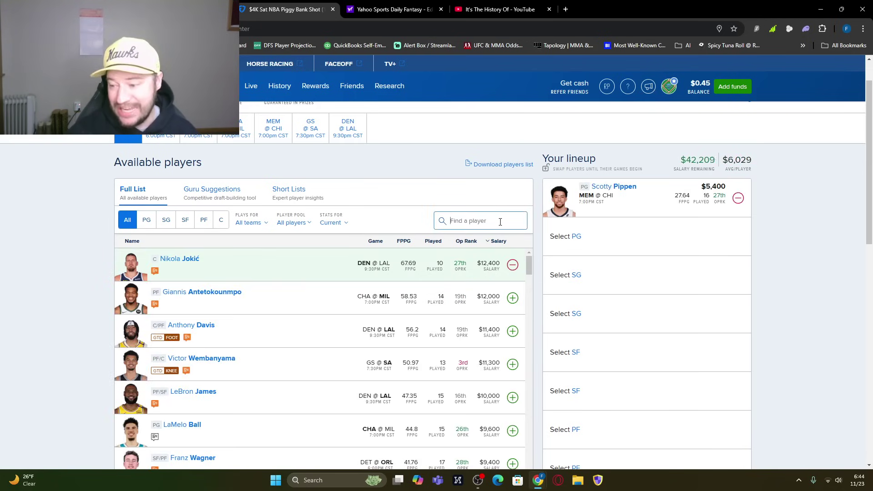
Step: Add Chris Paul at PG and Tim Hardaway at SG, leaving $31,800
text(pau)
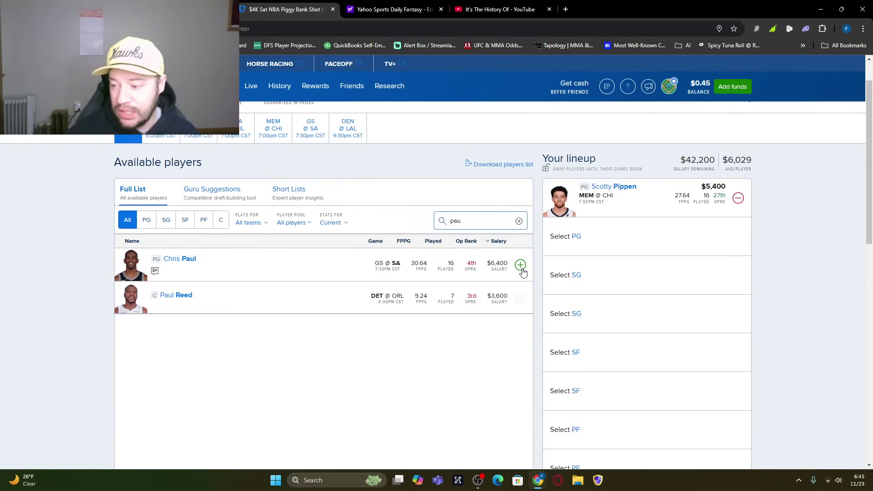
click(520, 264)
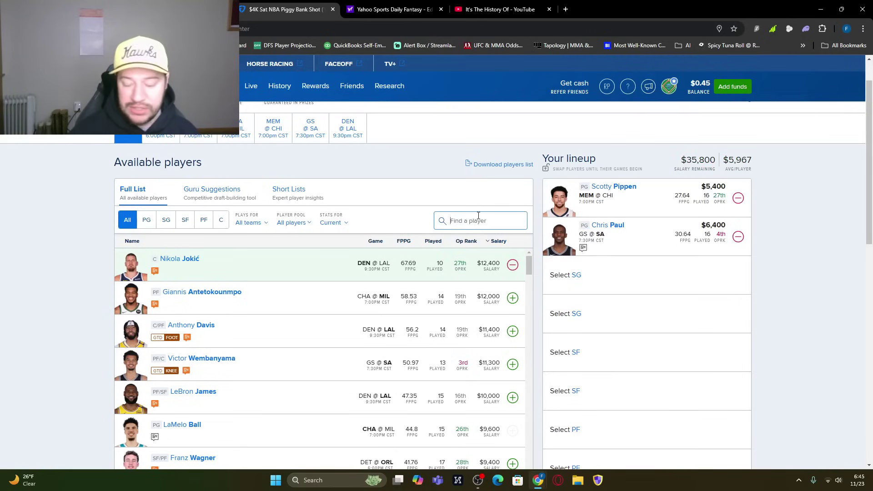
click(478, 217)
text(hard)
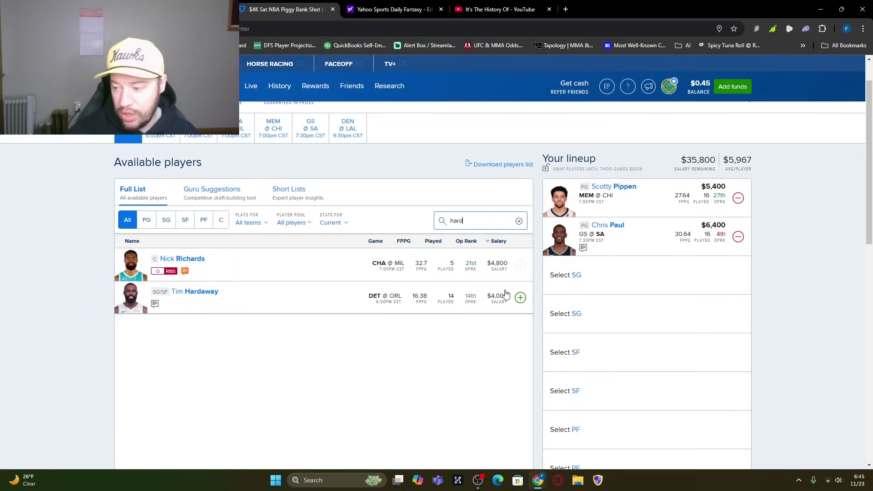
click(520, 297)
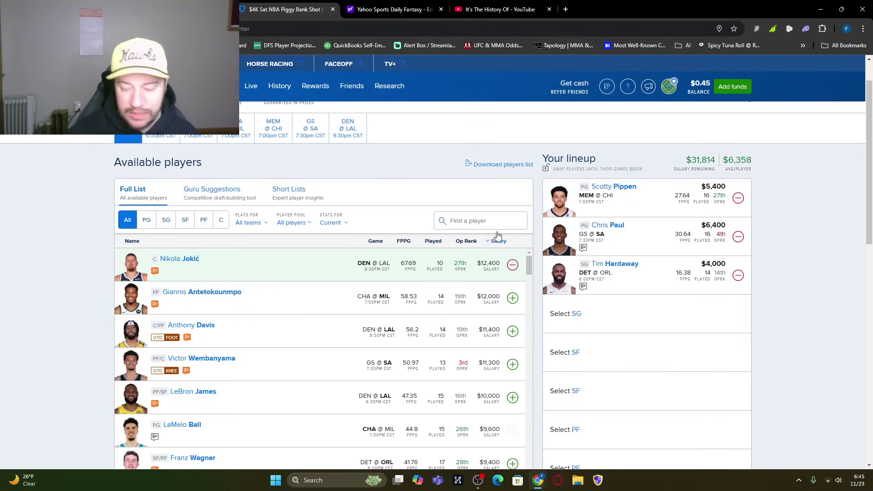
click(489, 217)
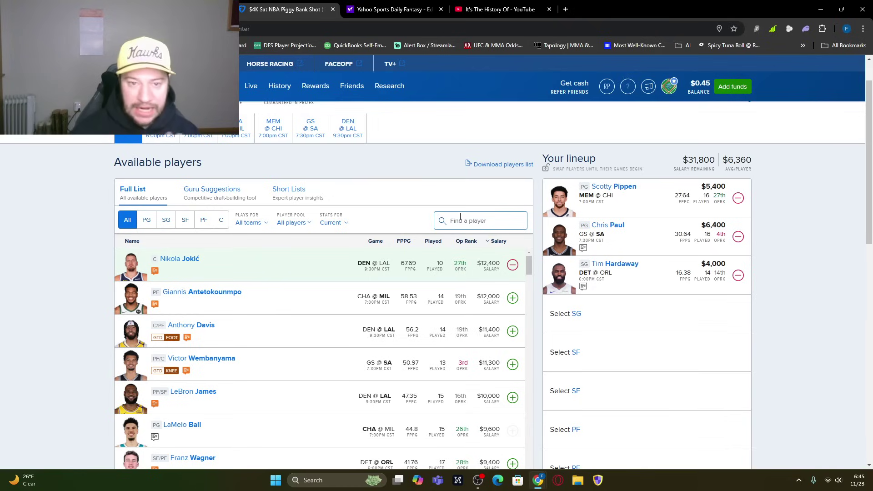
Step: Add Amen Thompson, Desmond Bane, Jaylen Wells and Jaren Jackson to the FanDuel lineup
text(thomp)
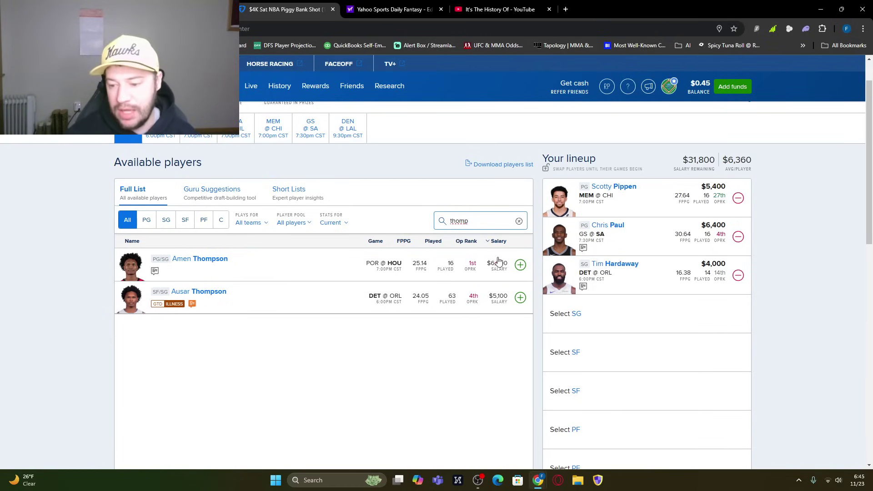
click(521, 265)
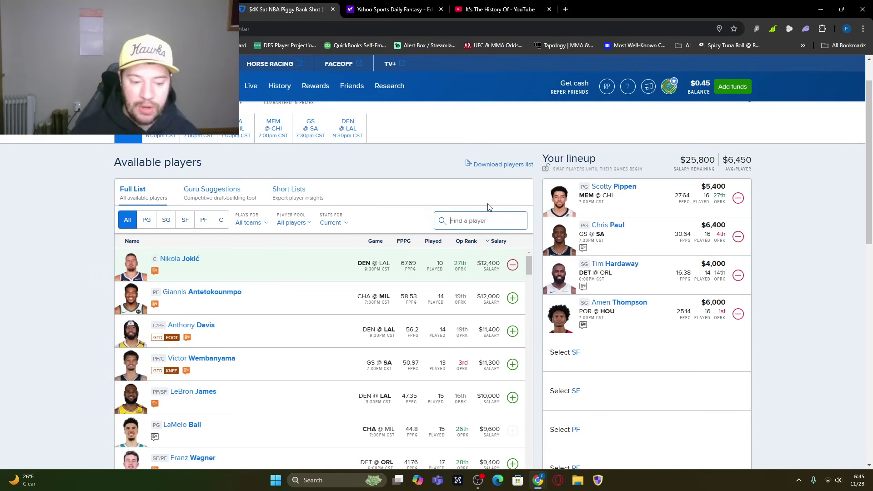
text(des)
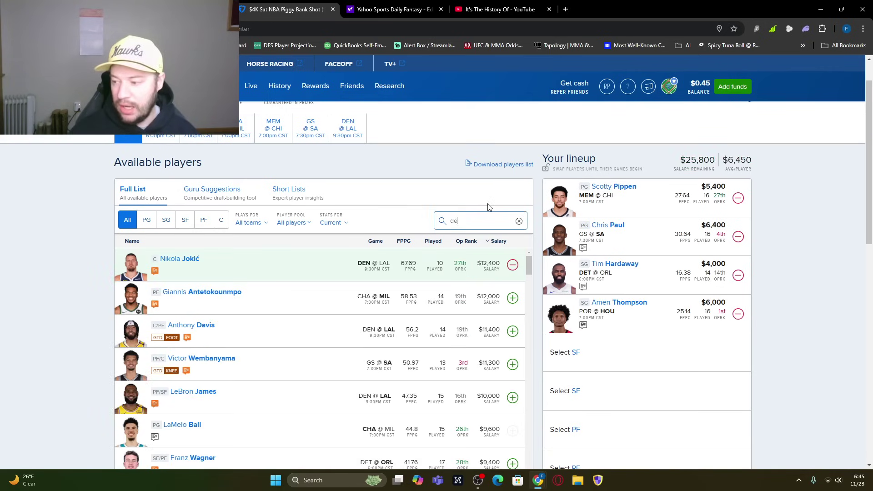
click(520, 265)
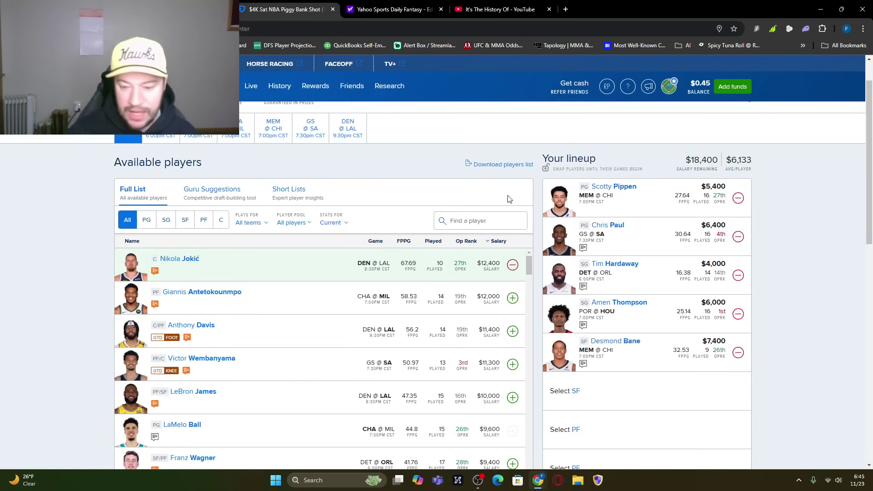
text(jay)
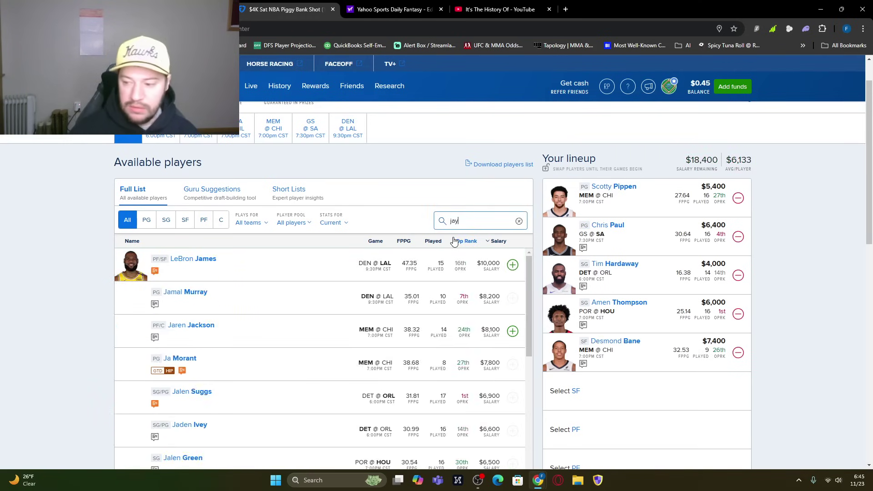
click(520, 265)
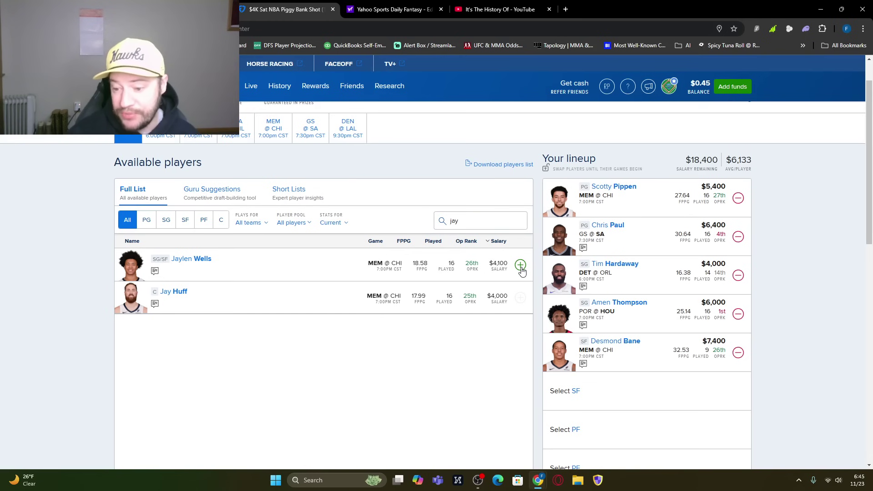
scroll(799, 252, down, 2)
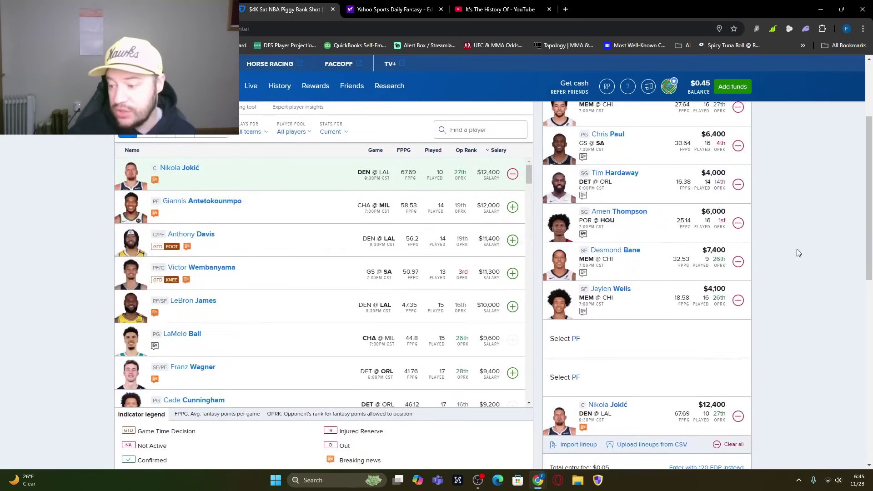
click(483, 126)
text(jaren)
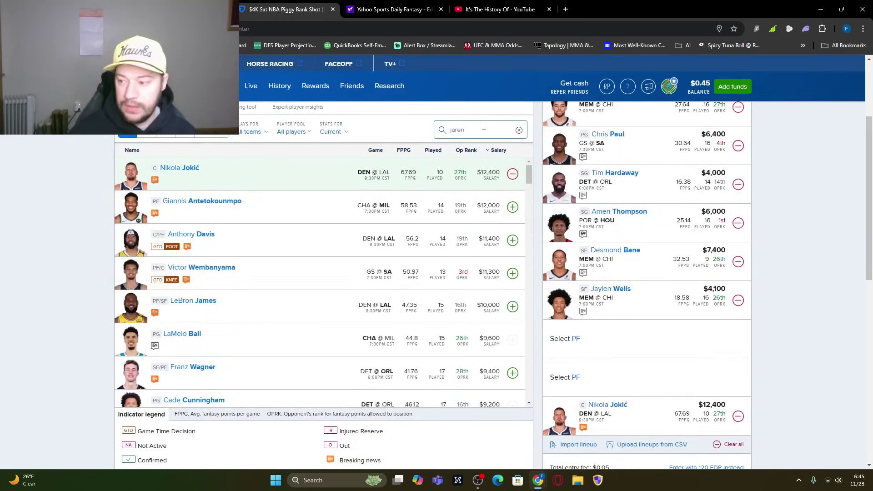
click(521, 176)
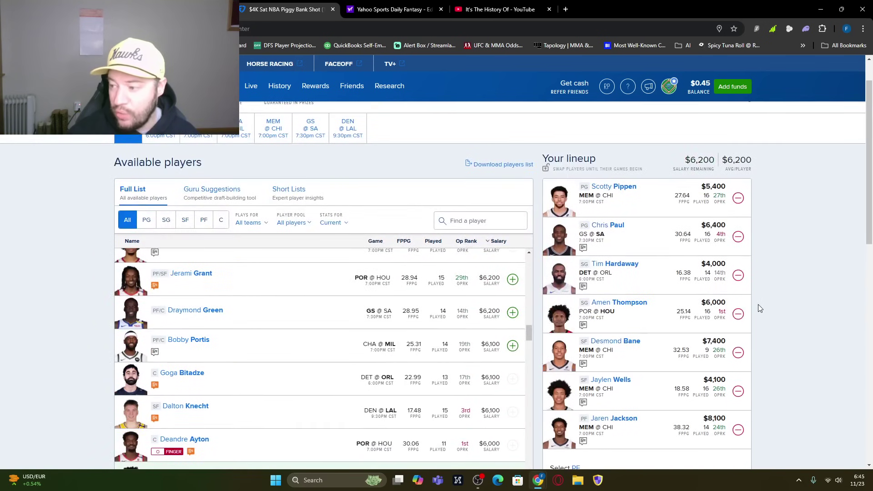
Step: Review Goga Bitadze's and Dalton Knecht's game logs ($6,100, 17.5 FPPG)
scroll(762, 307, down, 2)
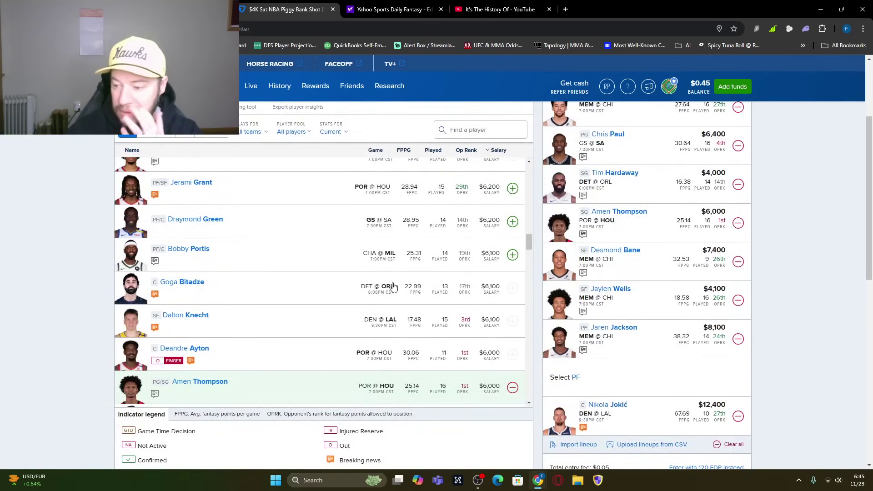
click(193, 283)
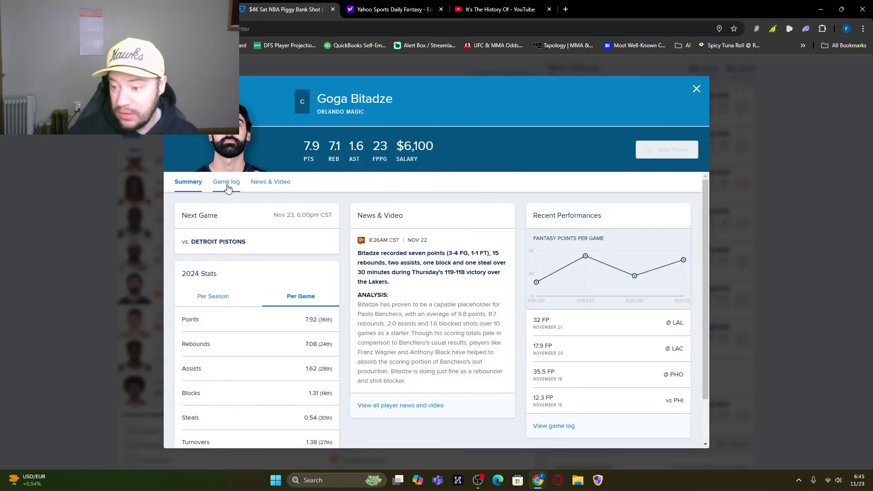
click(227, 188)
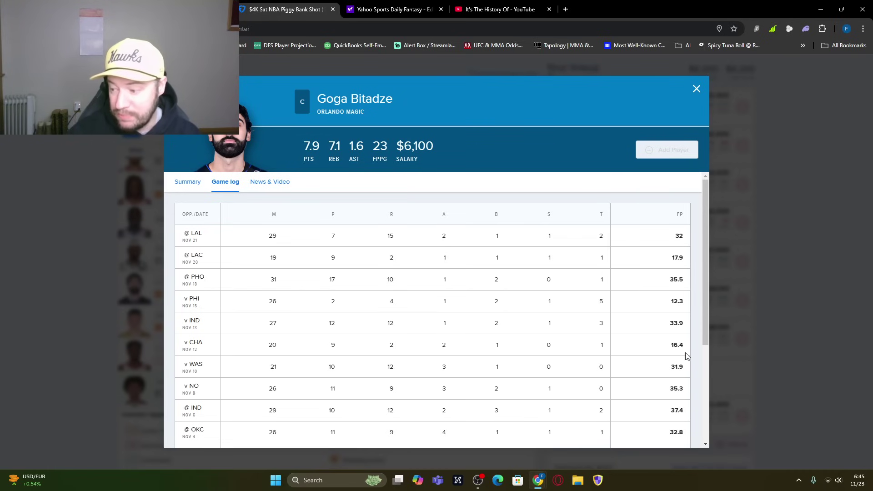
click(699, 94)
click(199, 320)
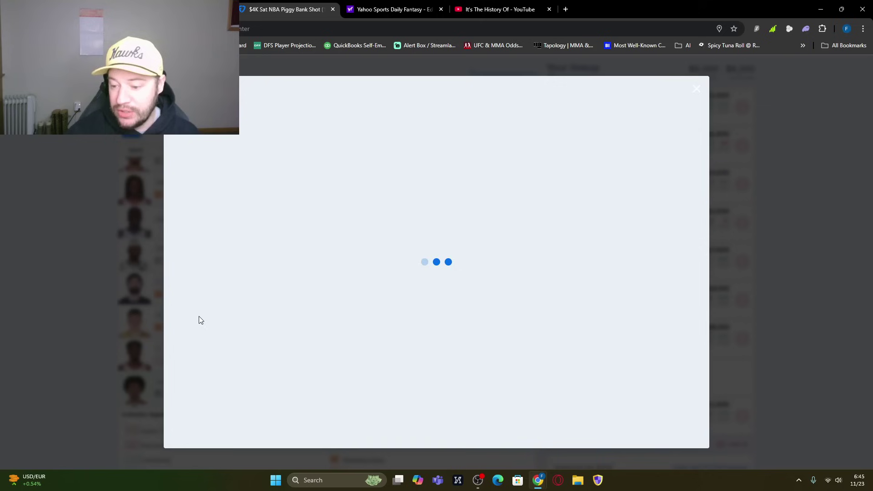
click(230, 181)
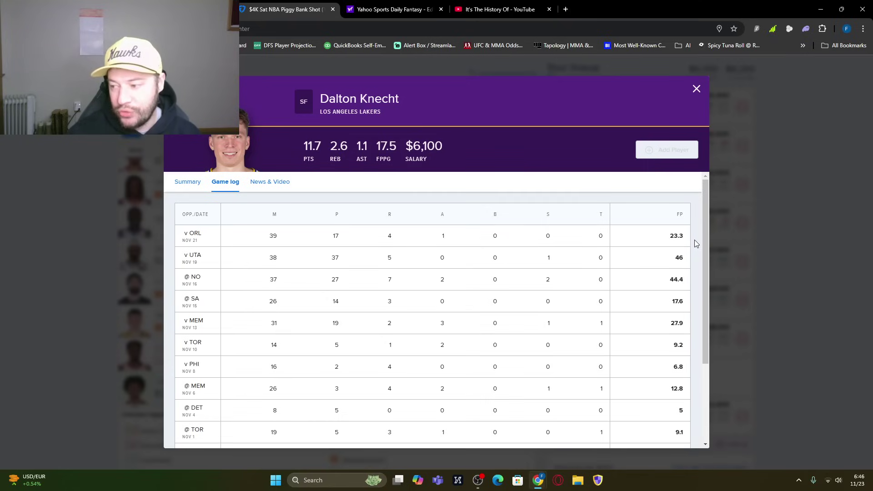
Step: Close Knecht's card and open Draymond Green's game log showing $6,200 salary and 29 FPPG
click(697, 89)
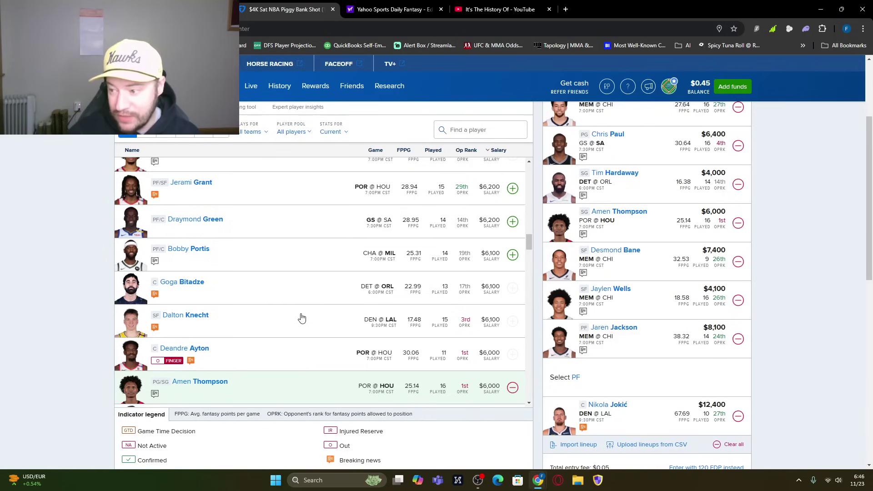
scroll(302, 318, up, 1)
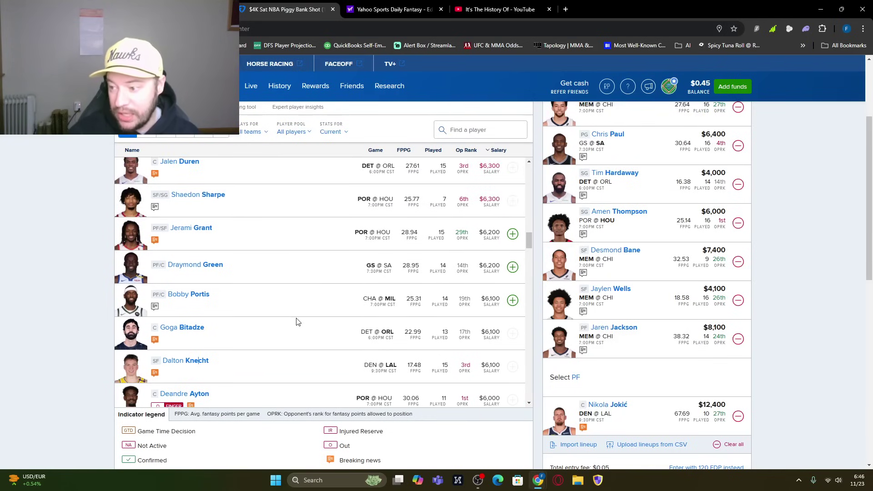
click(188, 265)
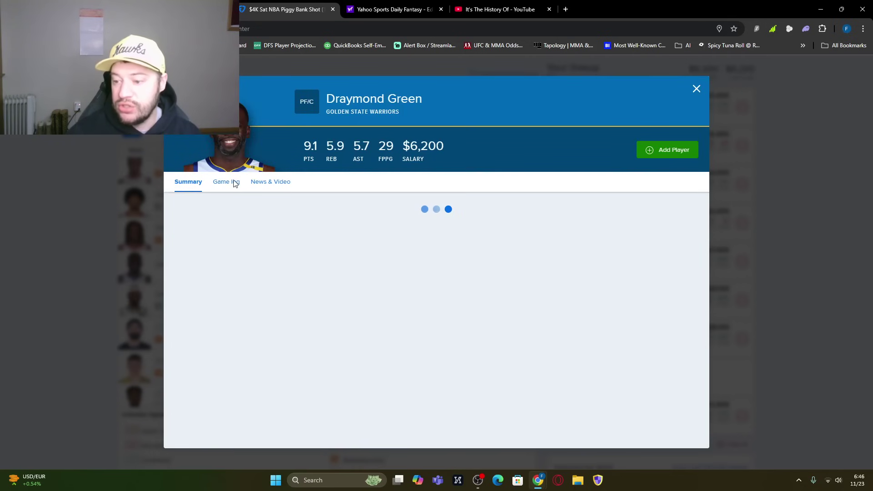
click(234, 183)
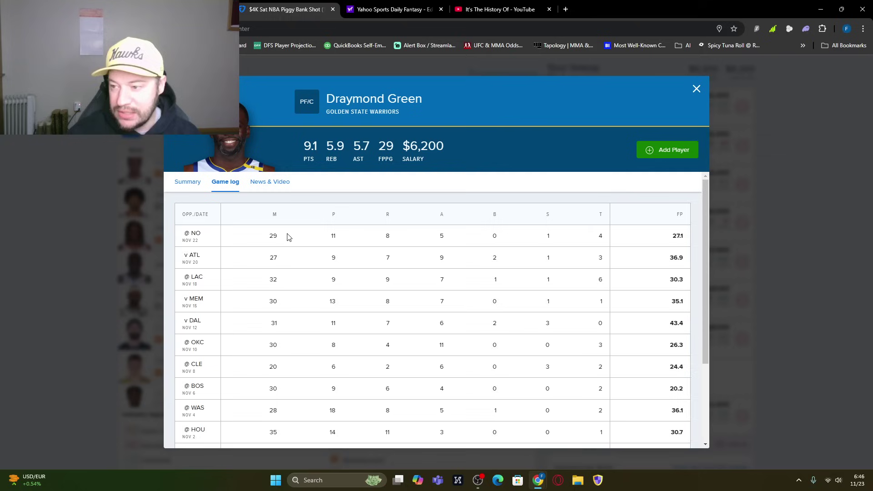
Step: Scan the Warriors at Spurs odds on Outlier, then return to Draymond Green's FanDuel game log
key(ctrl+shift+Tab)
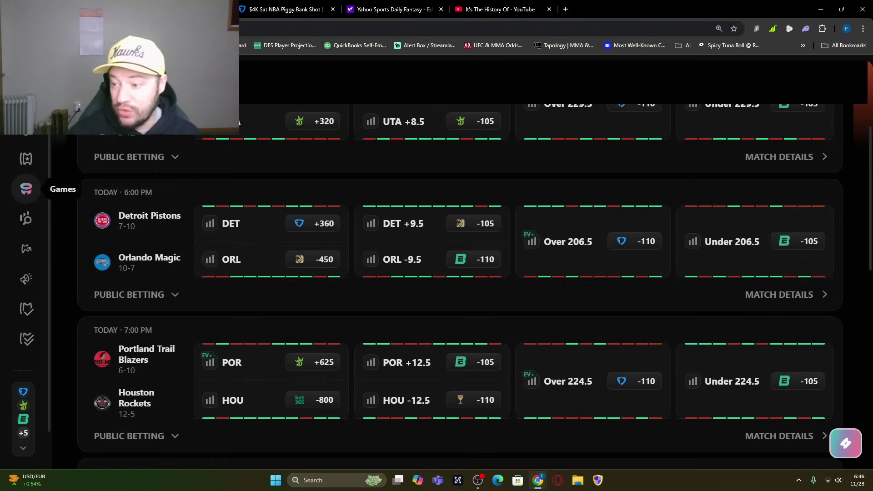
scroll(256, 319, down, 12)
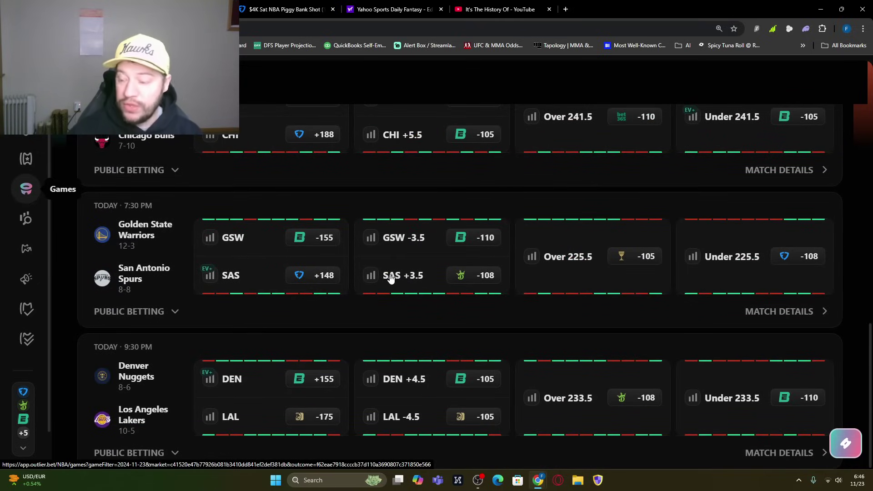
click(318, 3)
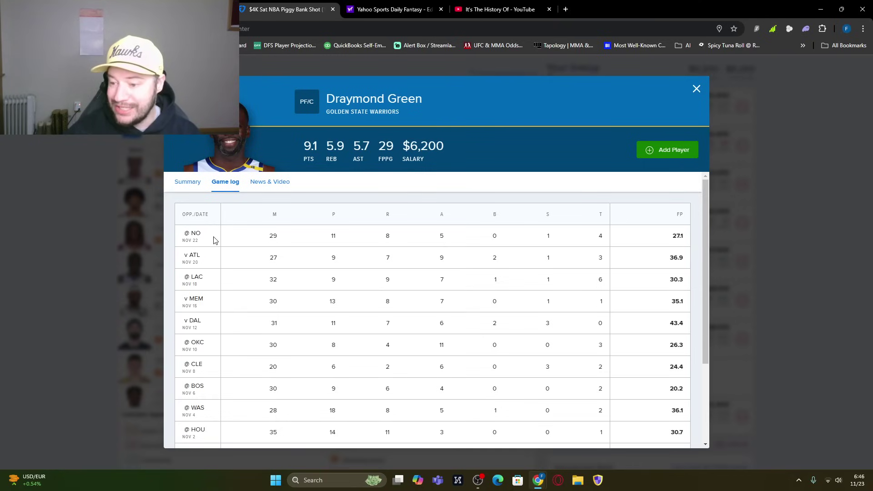
Step: Read and highlight Draymond Green's ejection news, then close his player card
scroll(220, 367, down, 3)
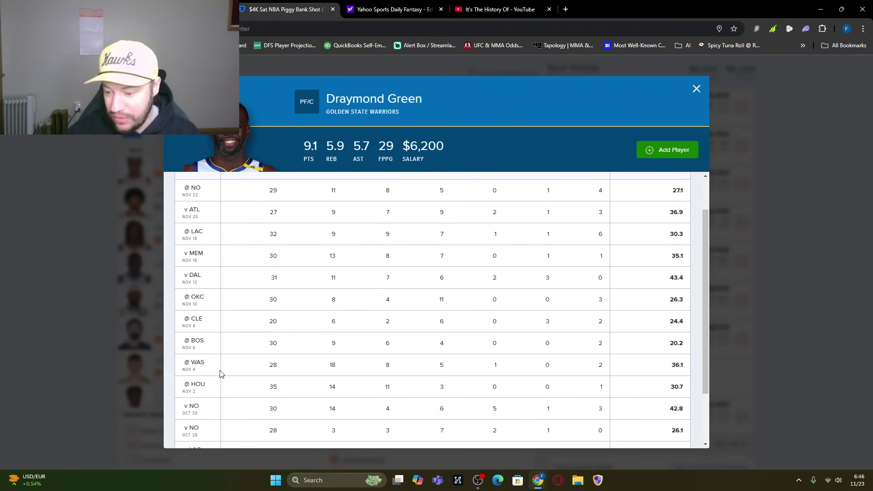
scroll(228, 364, up, 5)
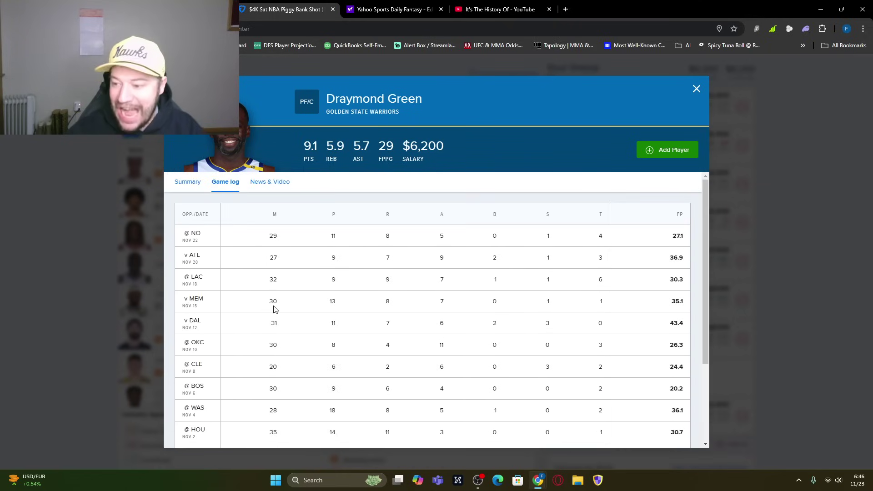
click(187, 183)
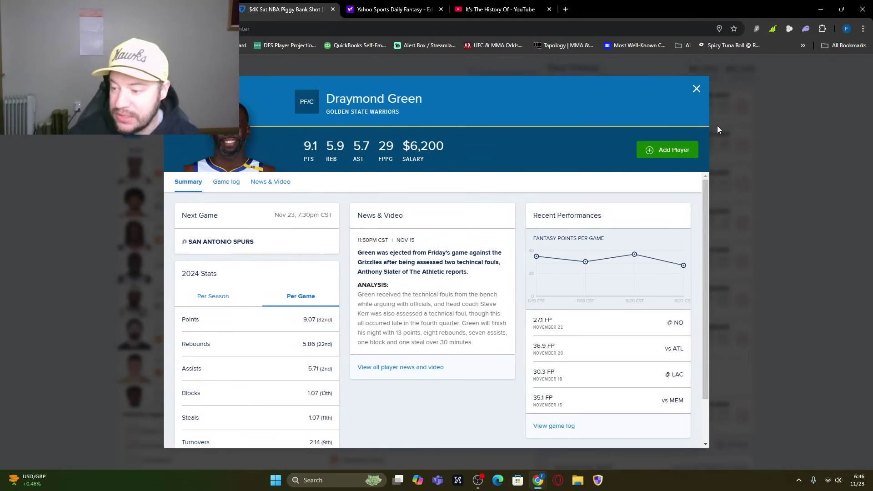
drag(466, 272, 358, 258)
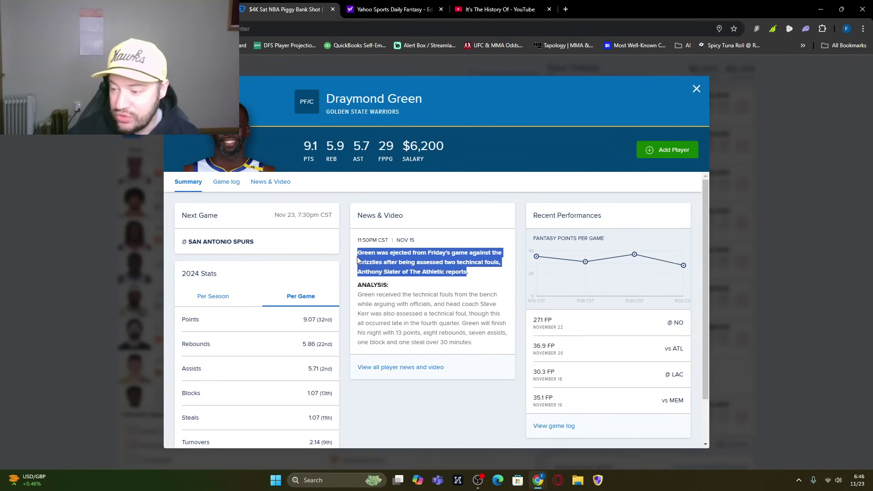
drag(466, 272, 390, 271)
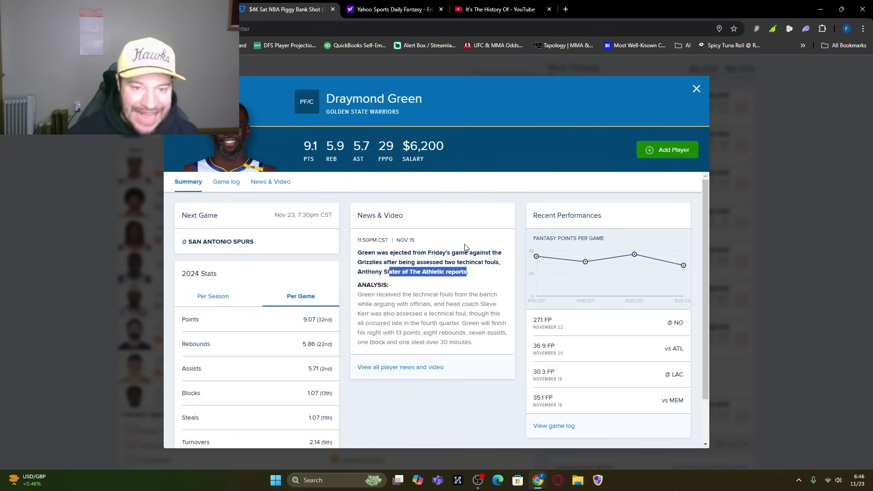
click(696, 89)
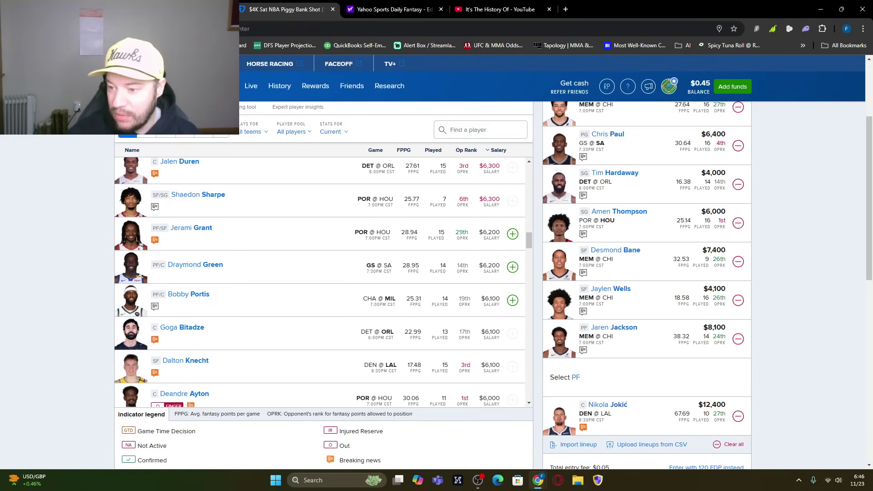
Step: Swap Jaren Jackson out of PF for Franz Wagner ($9,400), found by searching 'wag'
scroll(351, 240, up, 15)
scroll(351, 240, down, 16)
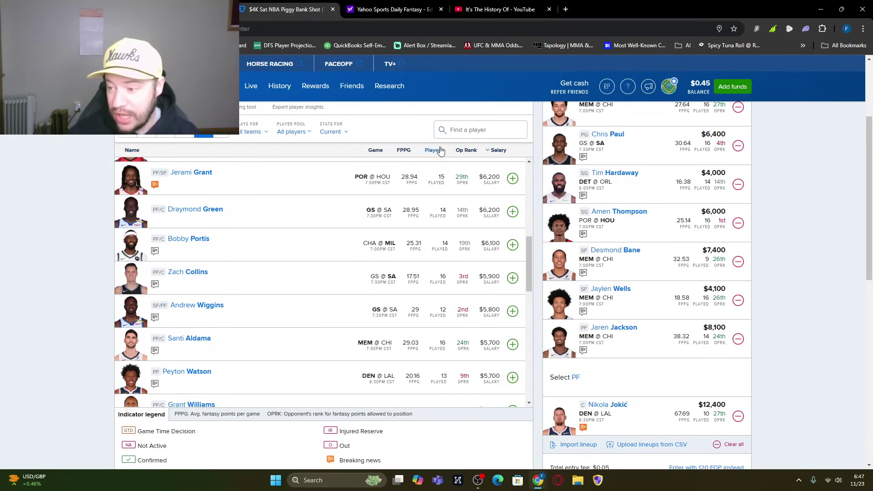
click(463, 132)
text(wag)
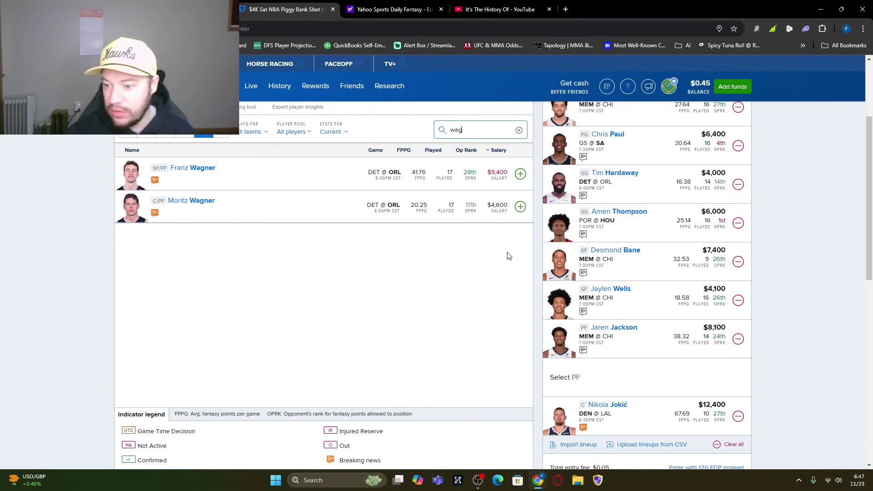
click(739, 339)
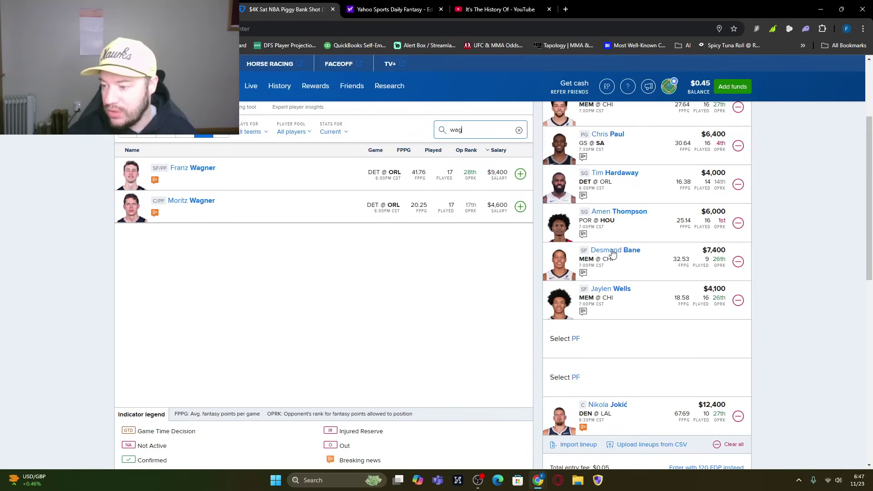
click(520, 174)
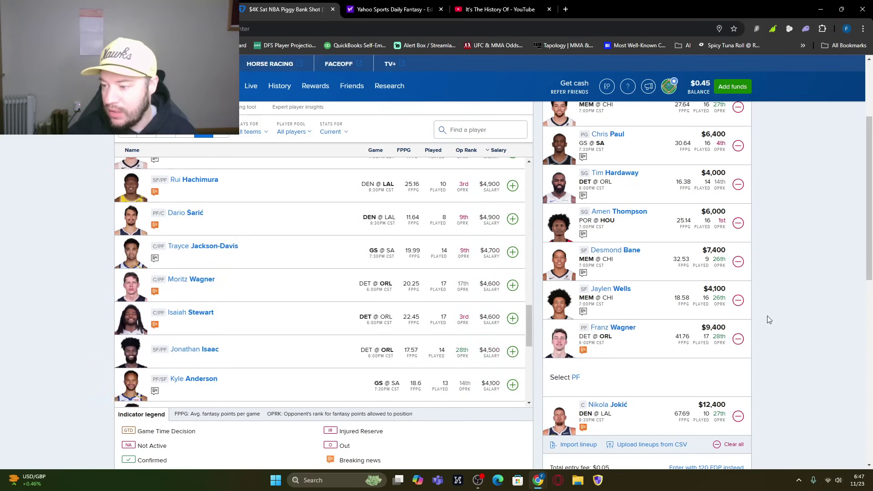
Step: Compare Jackson-Davis's and Šarić's game logs, then add Trayce Jackson-Davis ($4,700) at PF
click(225, 247)
click(226, 182)
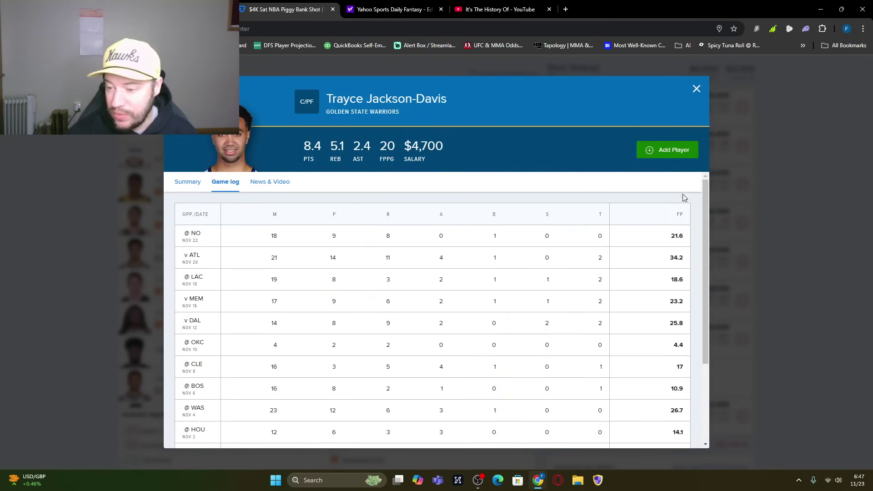
click(696, 88)
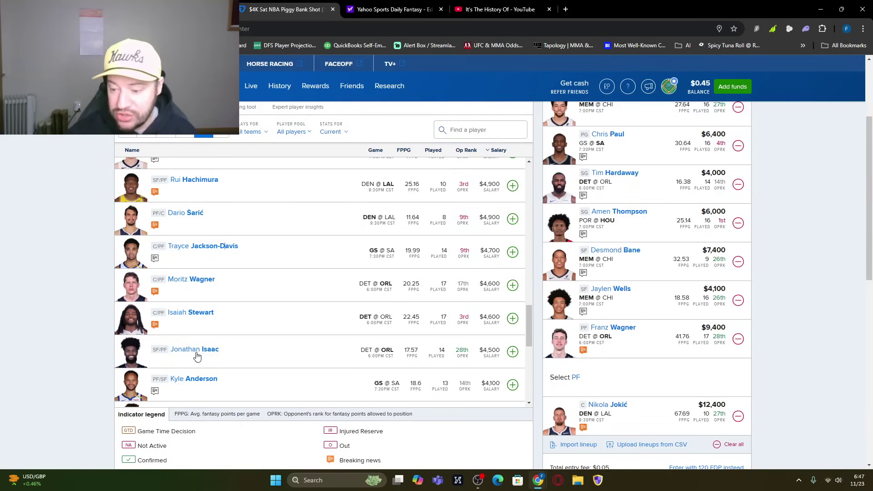
click(181, 216)
click(221, 183)
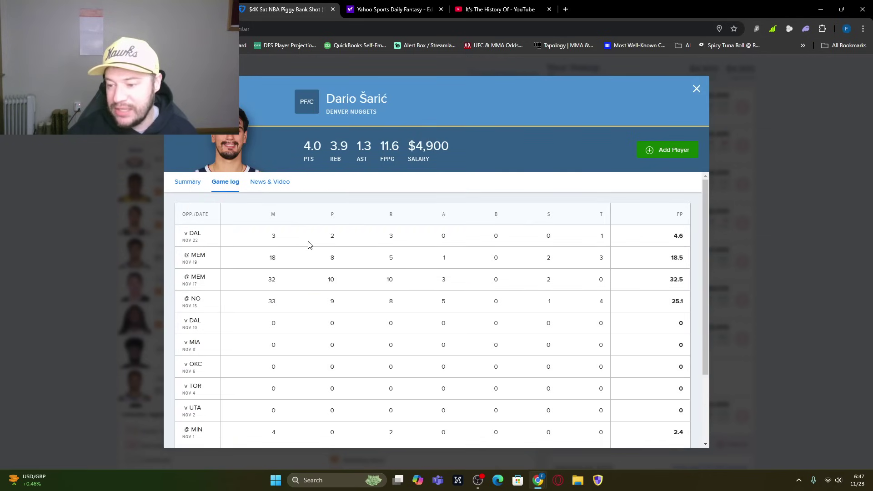
click(696, 89)
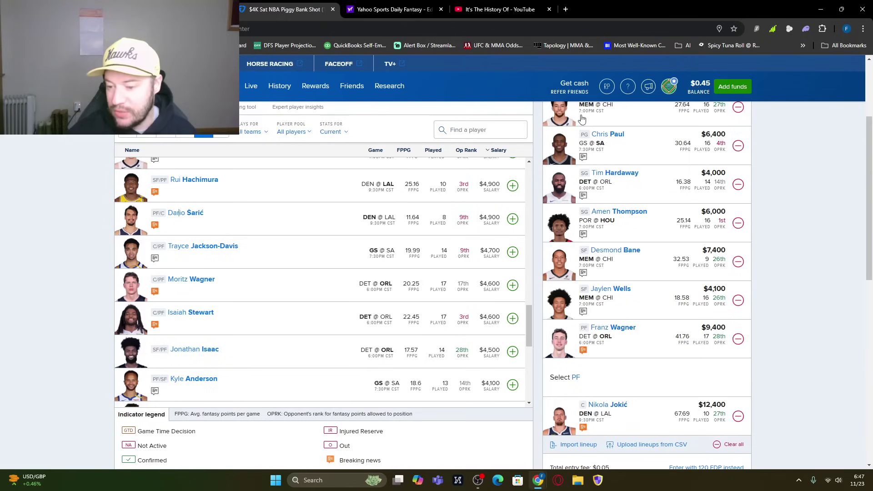
click(513, 253)
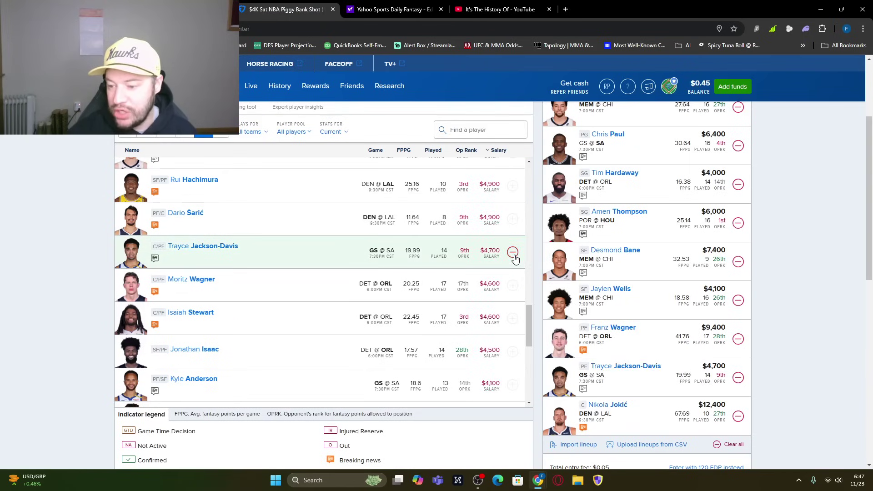
scroll(799, 362, up, 1)
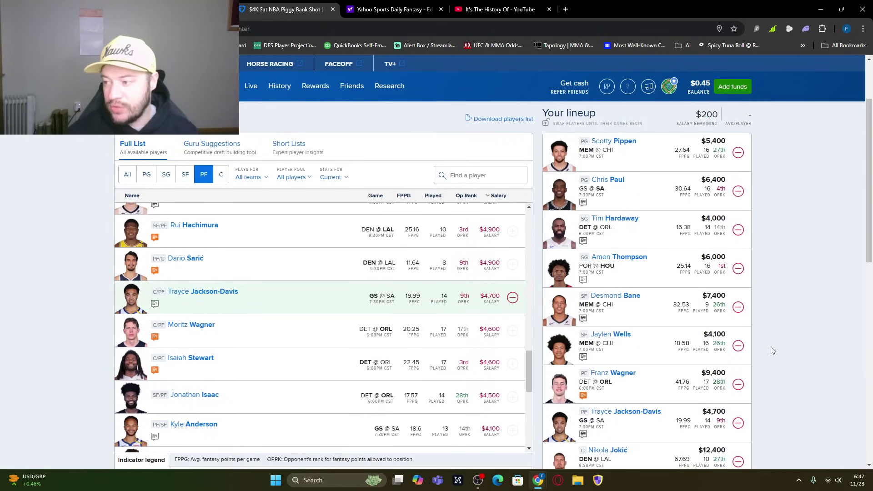
Step: Filter the list to shooting guards and remove Amen Thompson from SG
scroll(788, 253, down, 2)
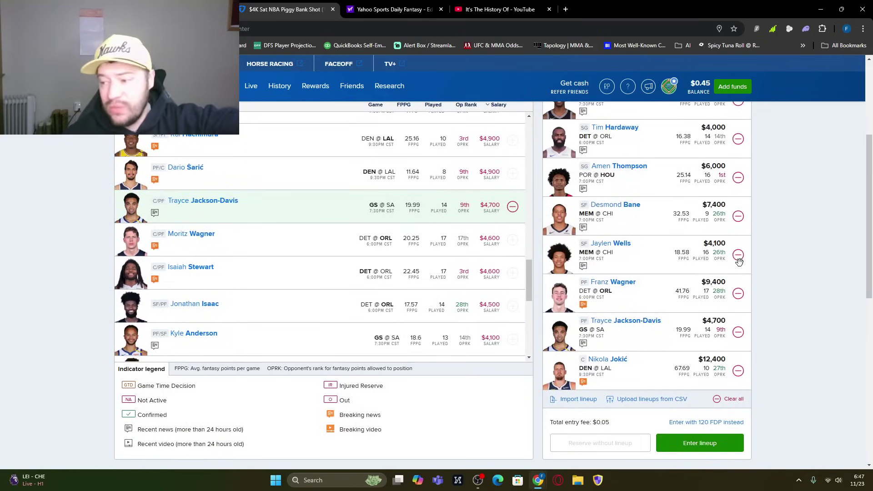
scroll(739, 261, up, 1)
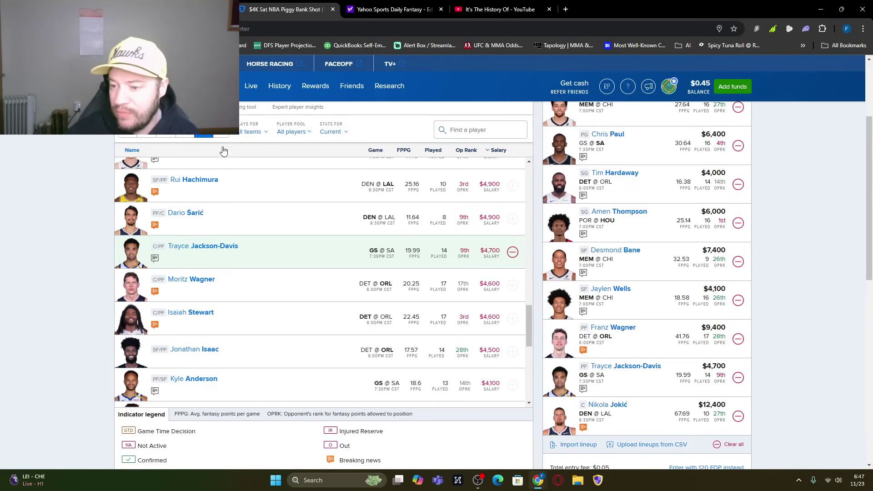
click(172, 134)
scroll(670, 224, up, 2)
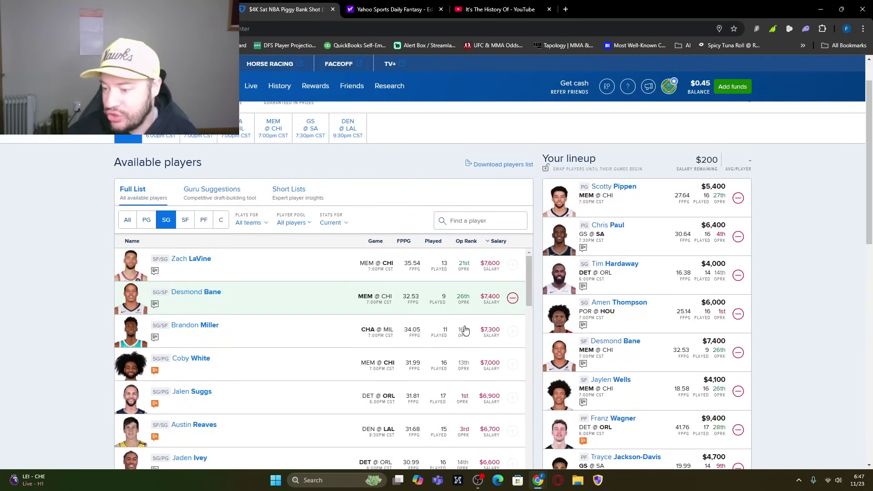
click(739, 318)
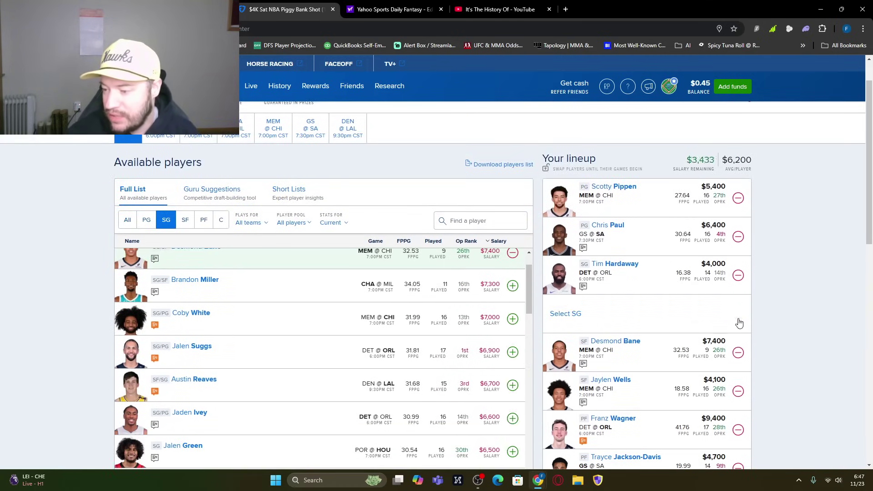
scroll(287, 361, down, 7)
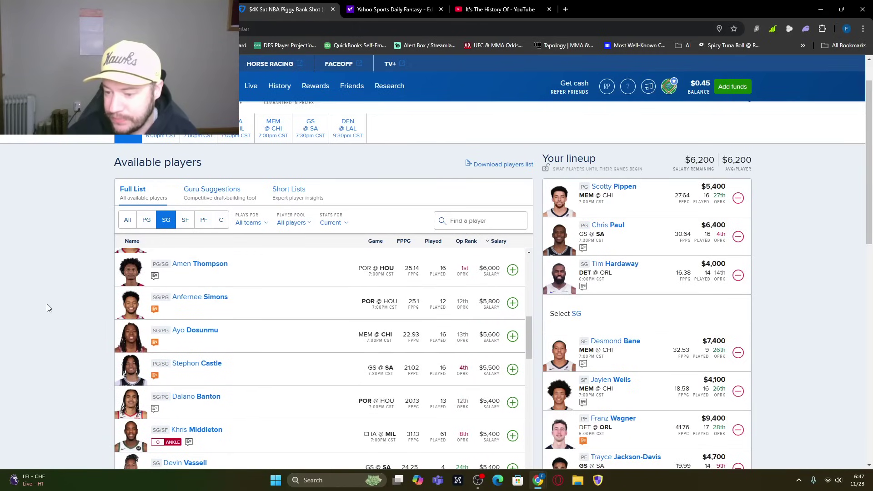
Step: Check Dalano Banton's game log, restore Amen Thompson at SG, and enter the lineup
click(206, 397)
click(225, 181)
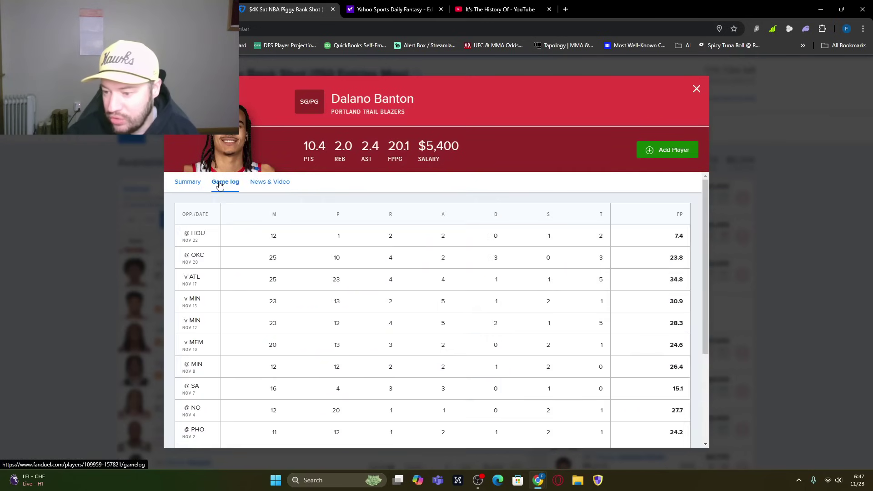
click(696, 88)
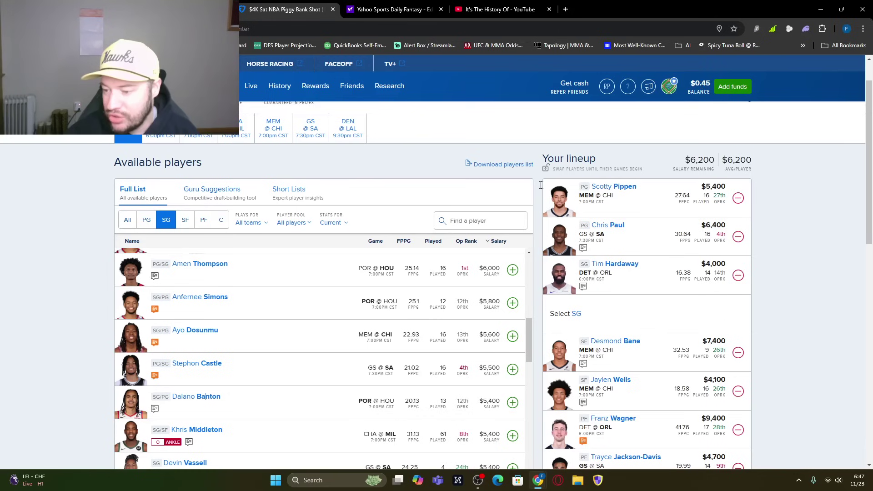
click(513, 270)
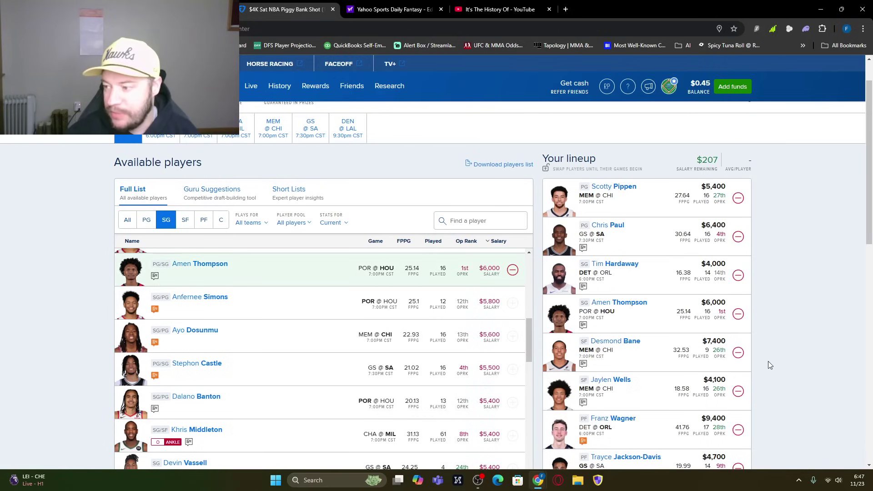
scroll(815, 387, down, 3)
click(695, 451)
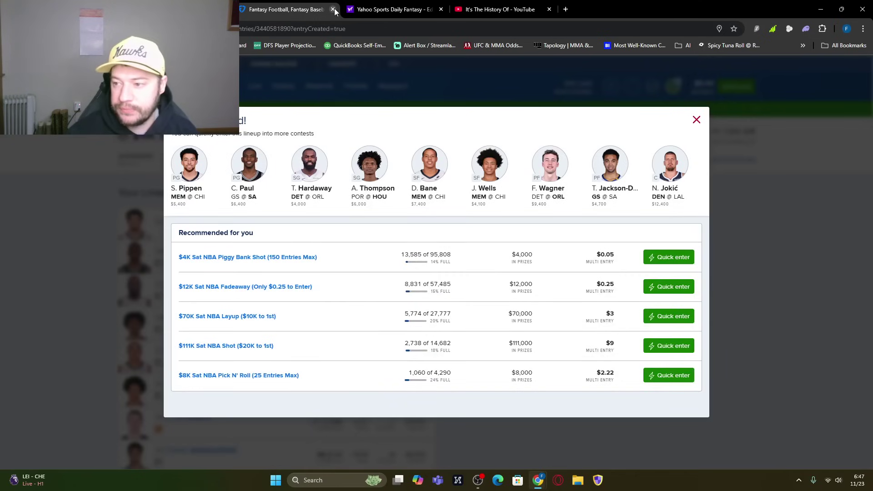
Step: Close FanDuel to reveal Yahoo's empty Round 10 lineup with a $200 budget
click(333, 9)
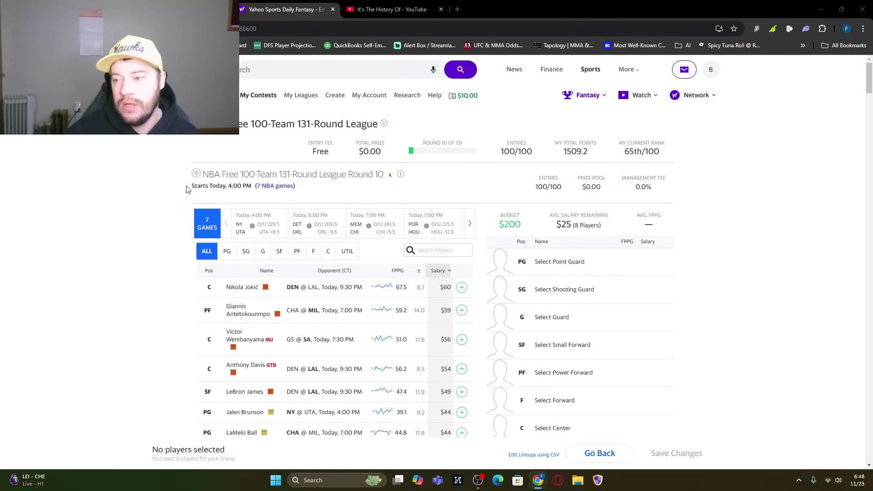
Step: Switch to the It's The History Of YouTube channel page
click(390, 10)
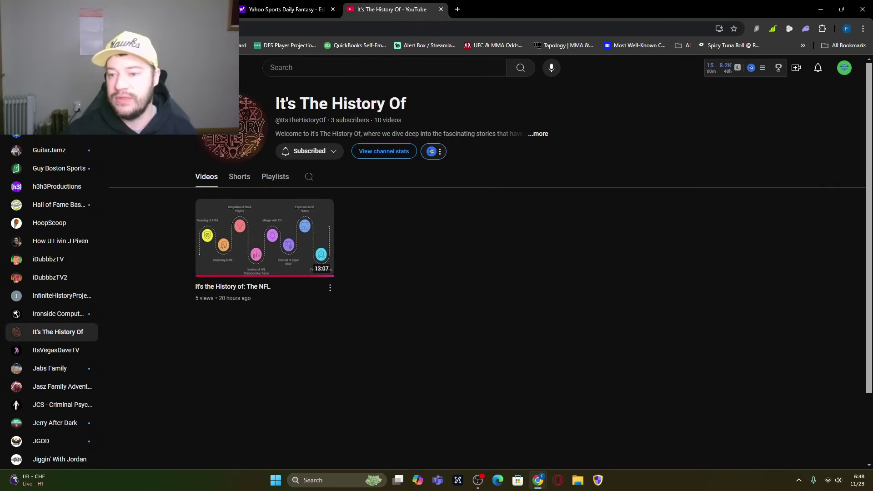
Step: Return to the Yahoo lineup and add Franz Wagner by searching 'wag'
click(282, 9)
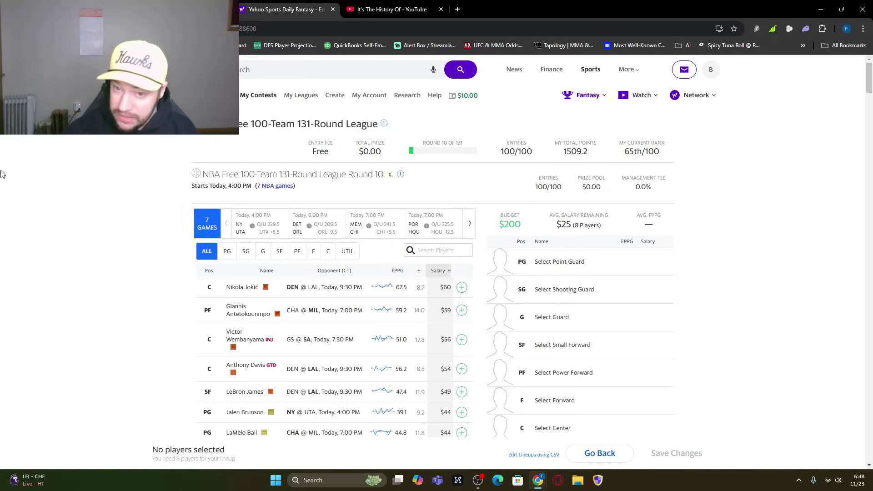
scroll(123, 305, down, 2)
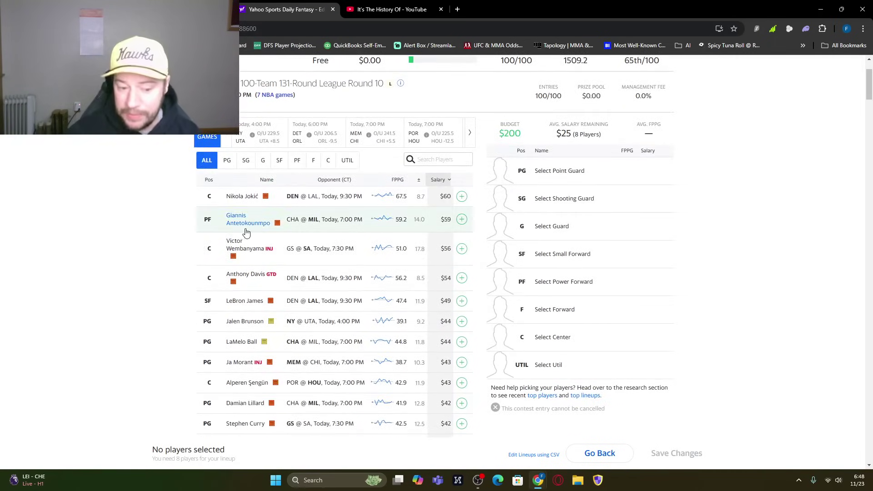
click(428, 161)
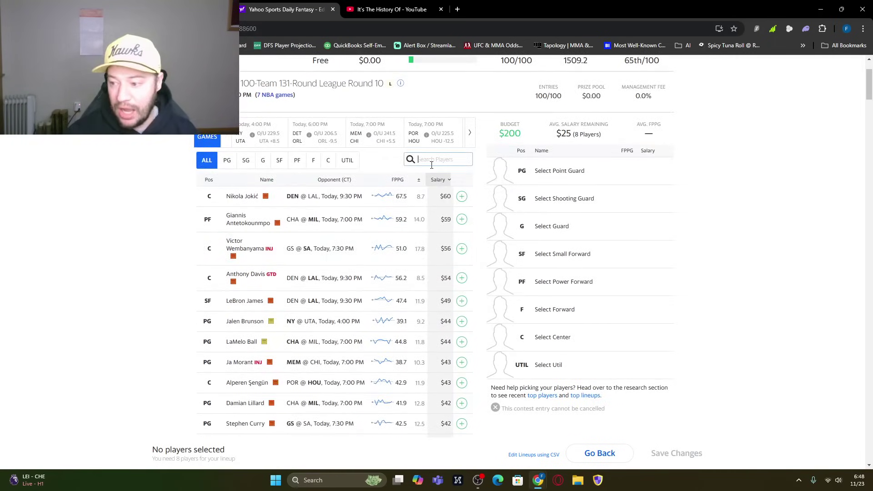
text(wag)
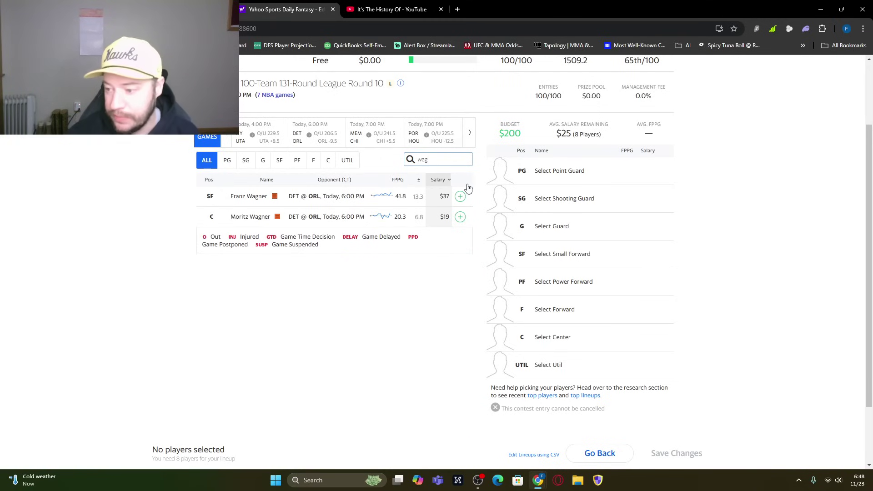
click(461, 197)
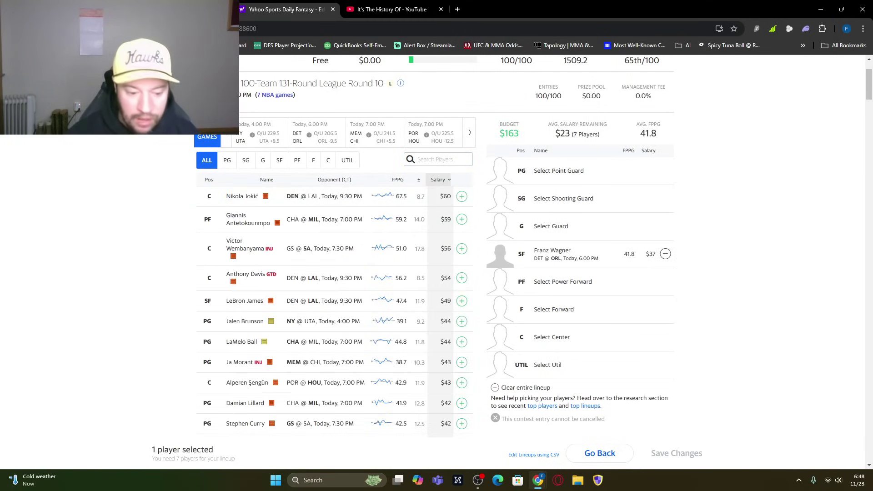
Step: Add Nikola Jokić in the UTIL spot
click(441, 157)
text(jok)
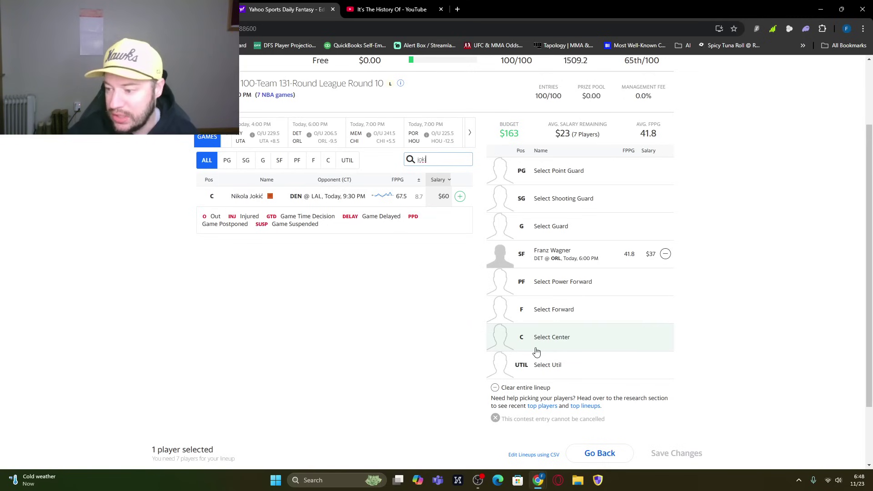
click(545, 365)
click(445, 157)
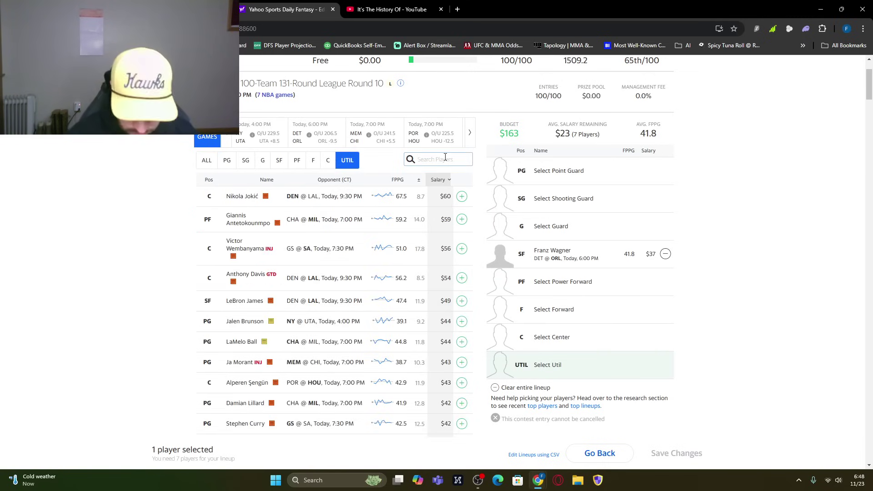
text(jok)
click(351, 162)
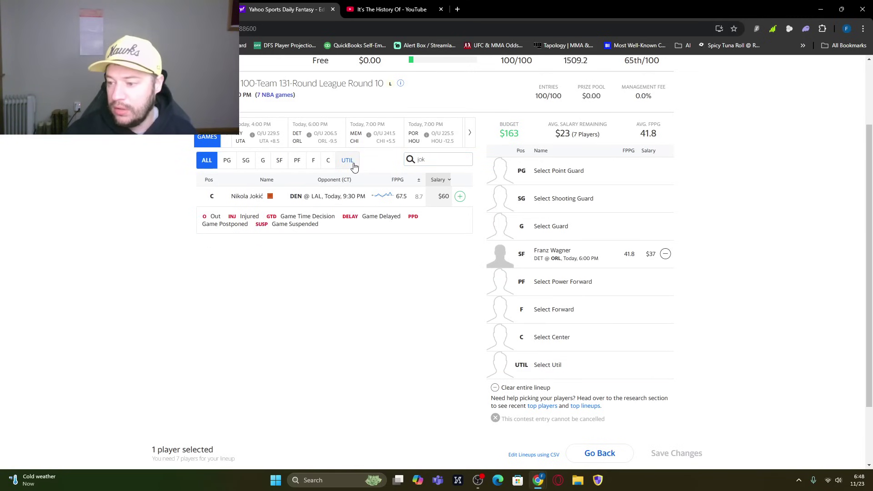
click(461, 197)
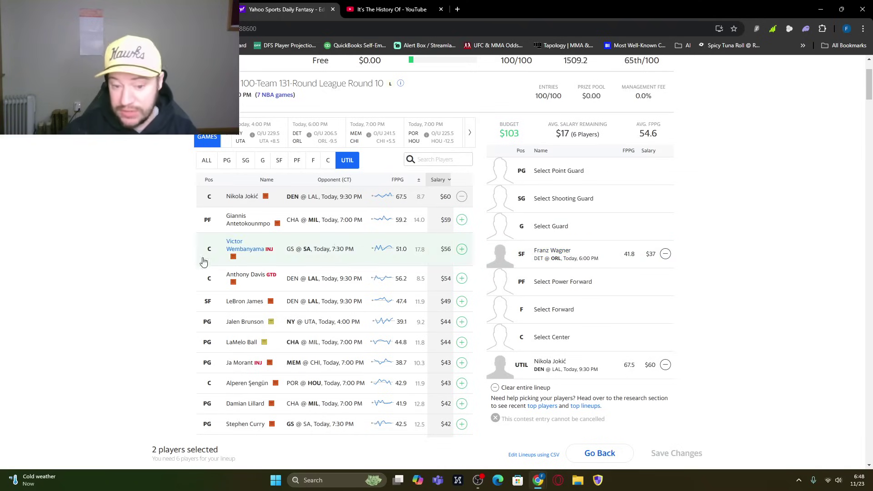
Step: Add Chris Paul and Jalen Suggs, then search for 'brau'
click(457, 162)
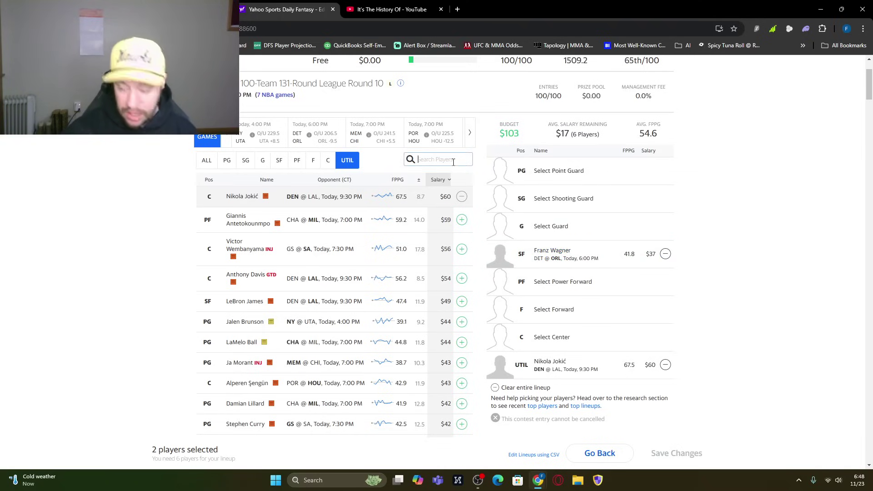
text(paul)
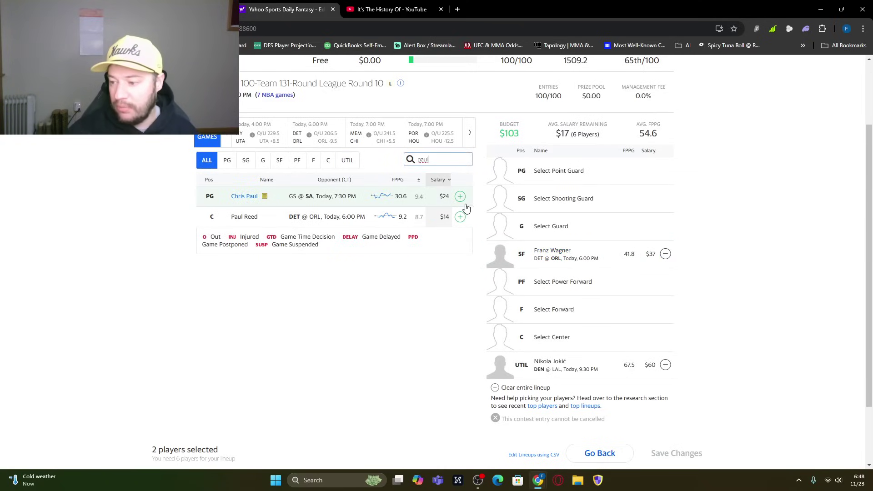
click(460, 196)
click(456, 158)
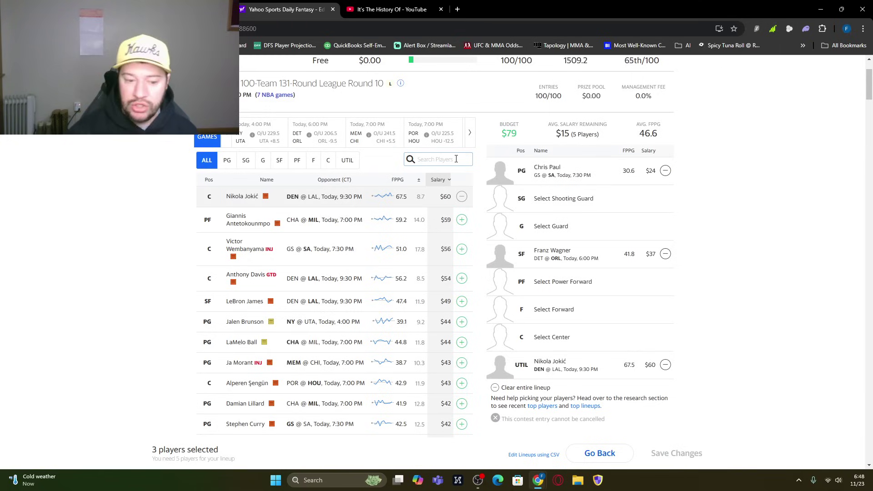
text(sugg)
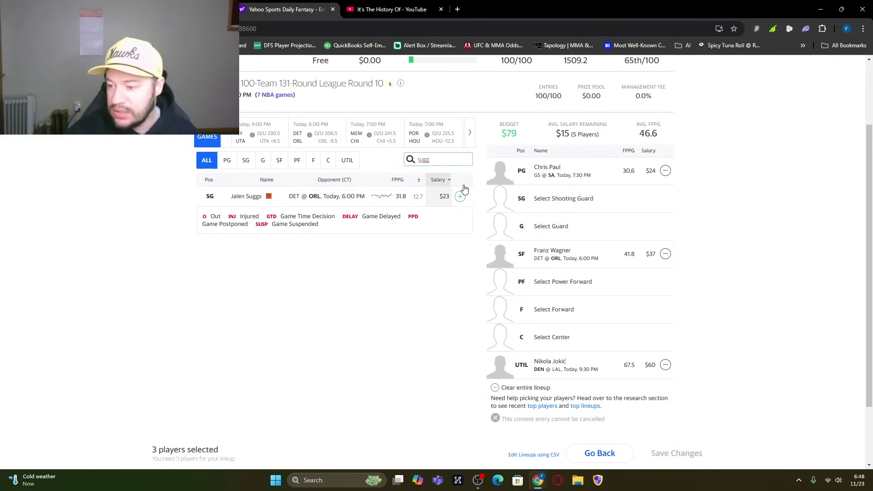
click(462, 197)
click(451, 160)
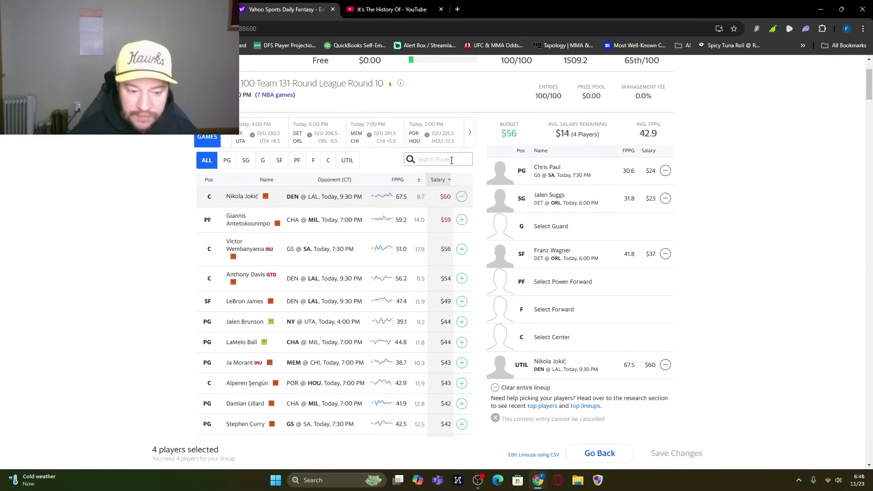
text(brau)
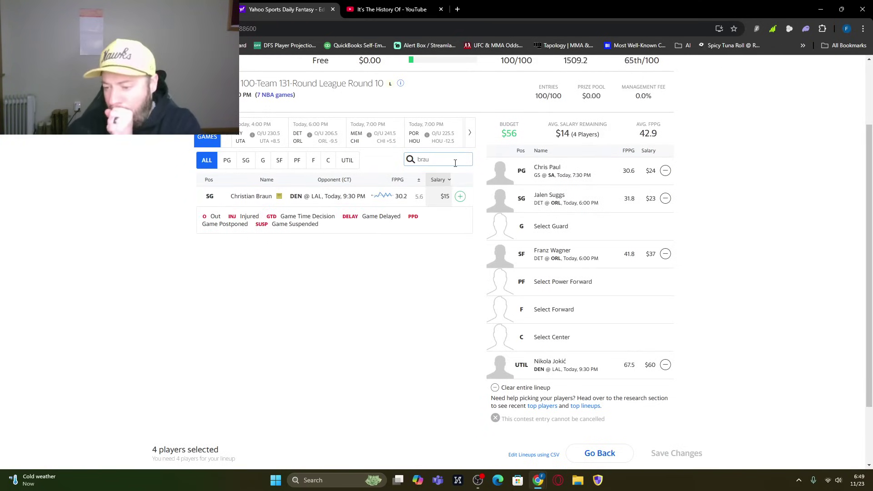
Step: Add Christian Braun, Toumani Camara and Peyton Watson, leaving $15, then look up Moussa Diabaté
click(461, 196)
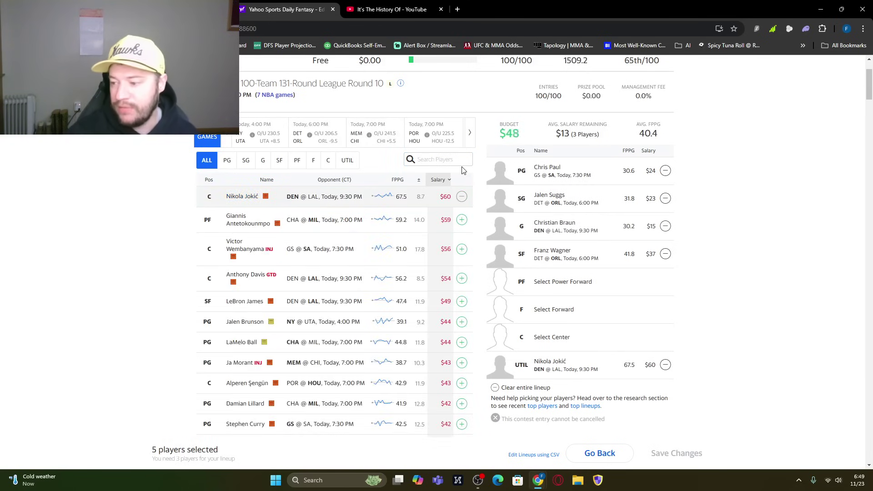
click(446, 158)
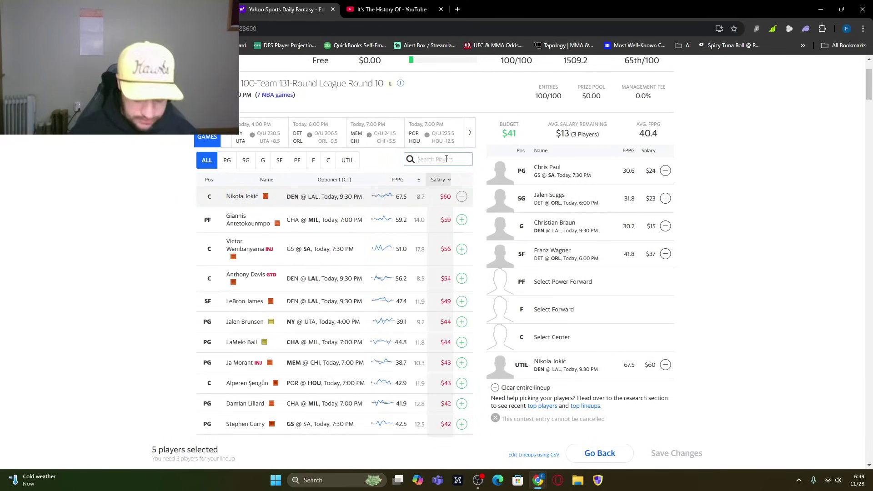
text(cama)
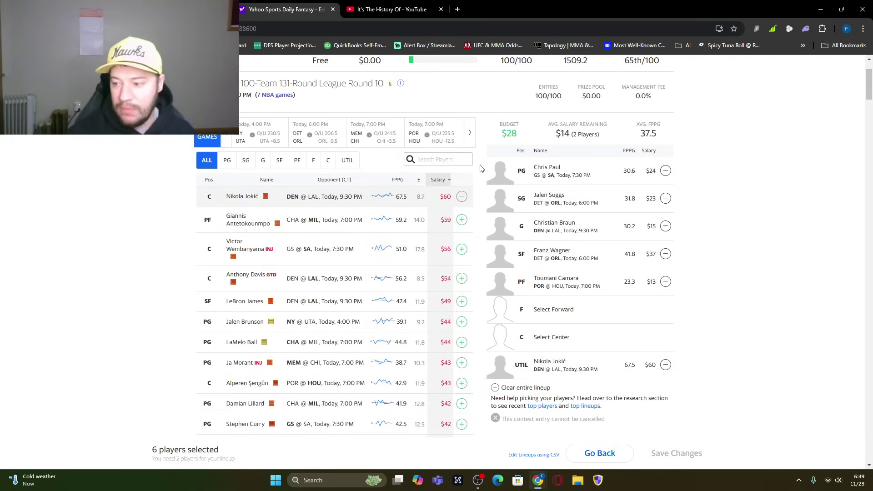
click(467, 159)
text(wat)
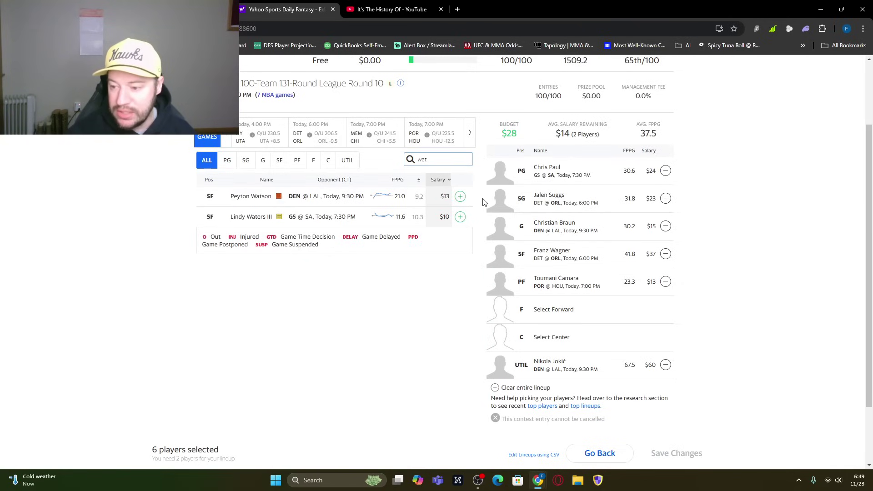
click(465, 198)
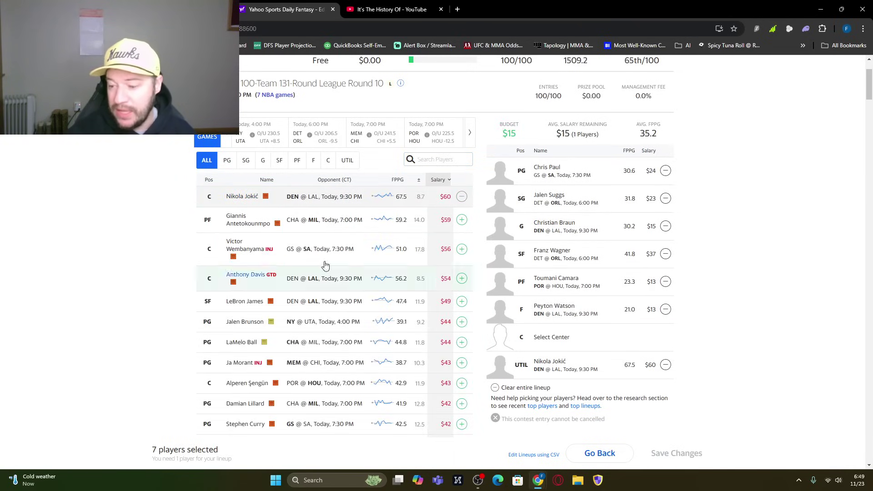
click(416, 160)
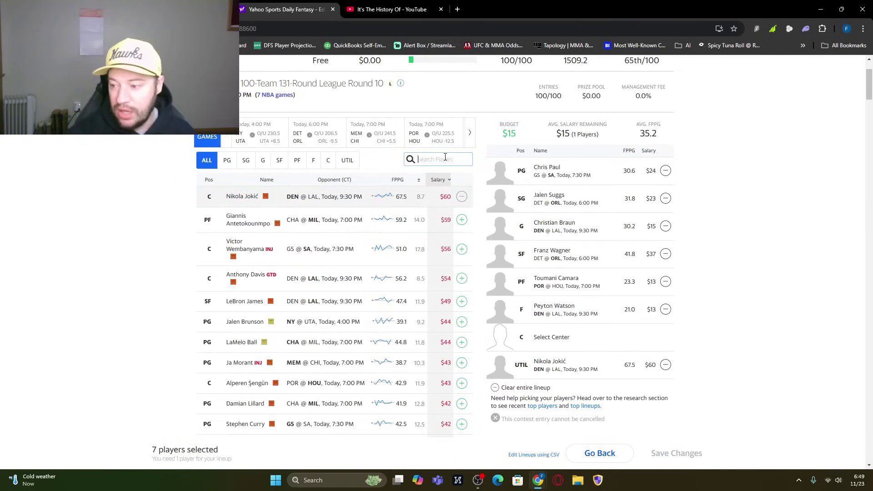
text(diab)
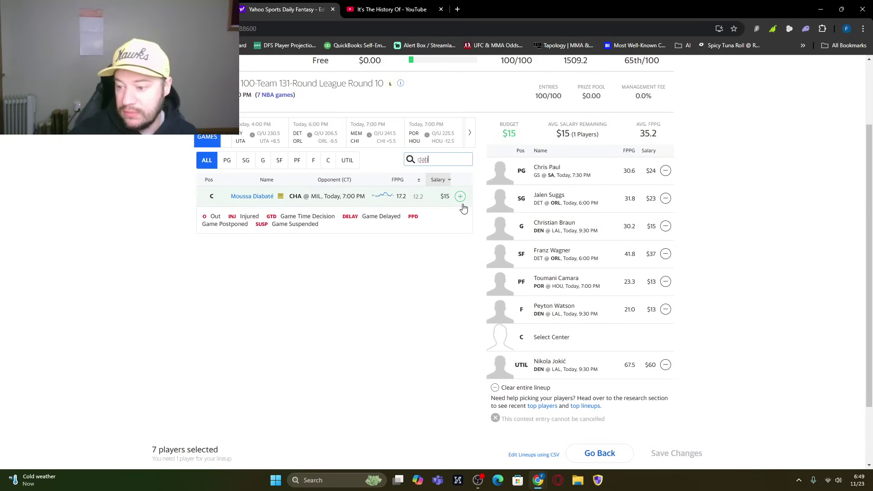
click(461, 199)
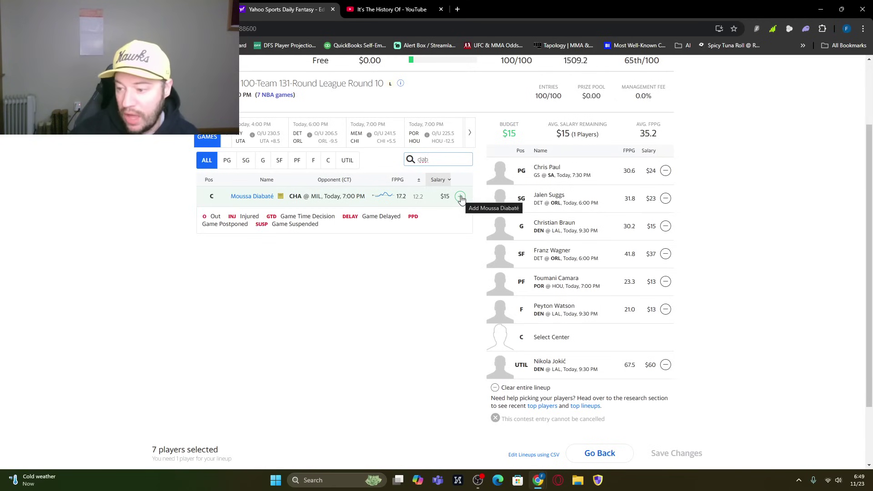
Step: Add Moussa Diabaté at center and save the completed Yahoo lineup at $0 remaining
click(461, 198)
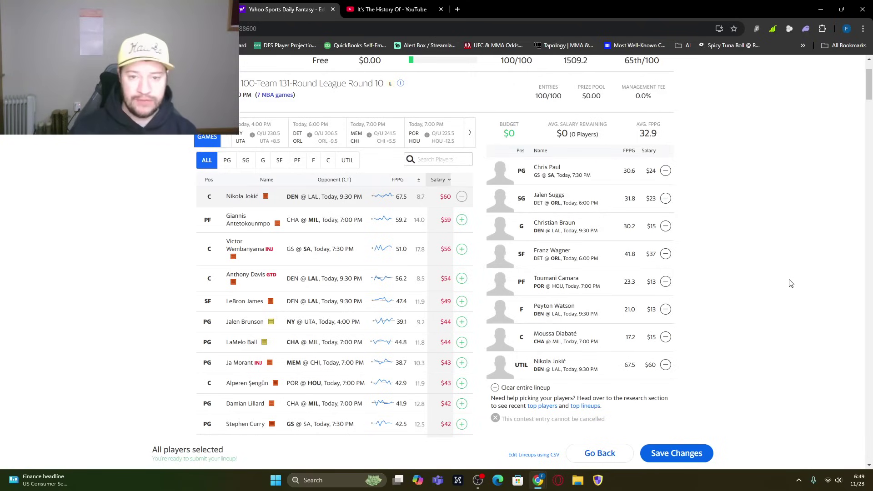
click(689, 455)
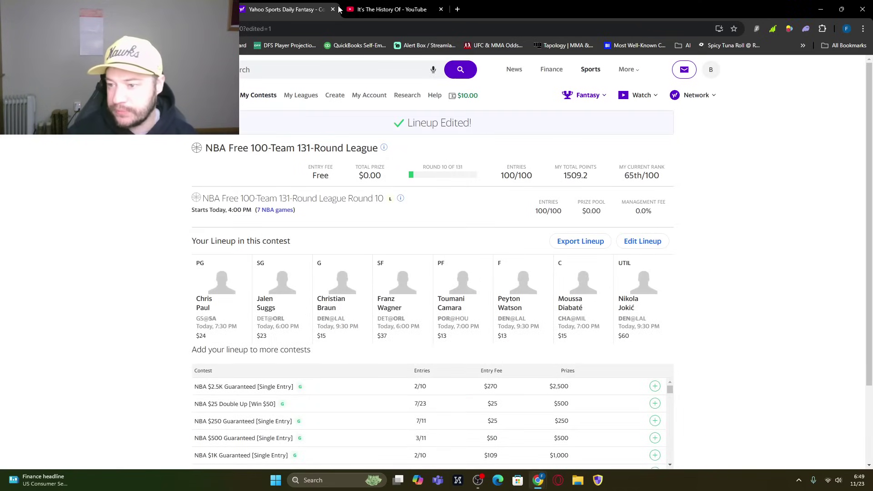
click(218, 10)
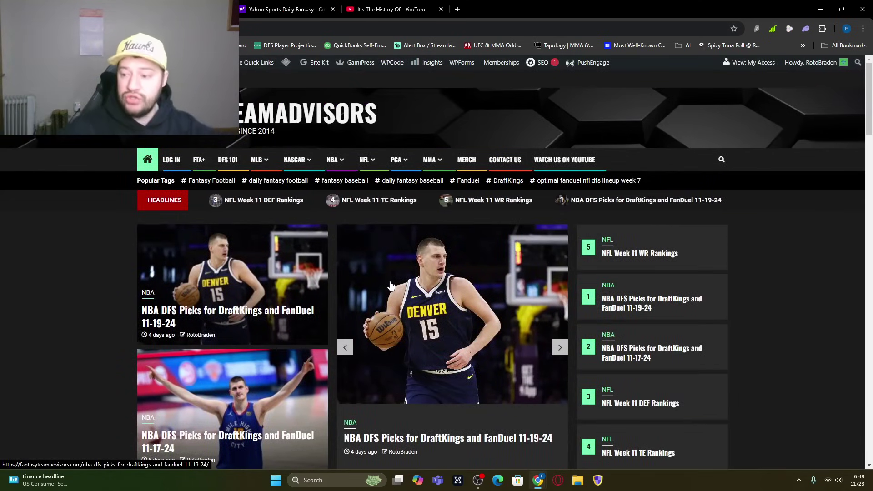
Step: Browse the FantasyTeamAdvisors homepage's NFL menu and latest NBA DFS picks
mouse_move(366, 161)
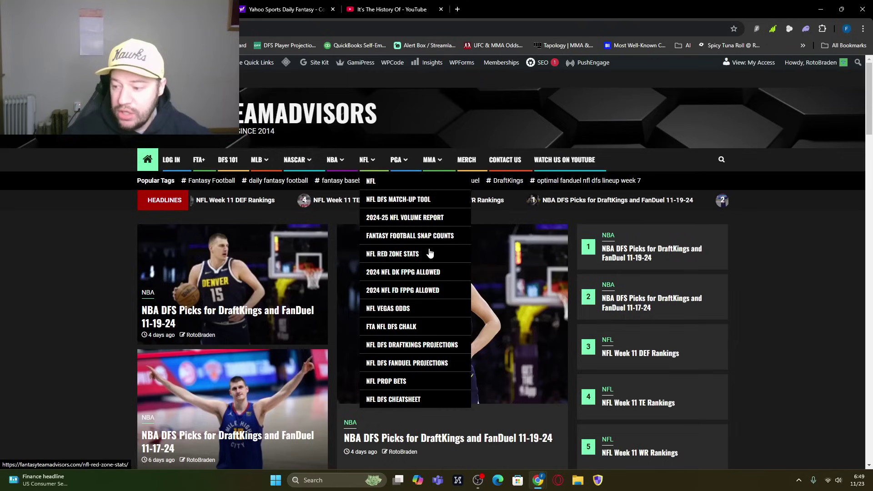